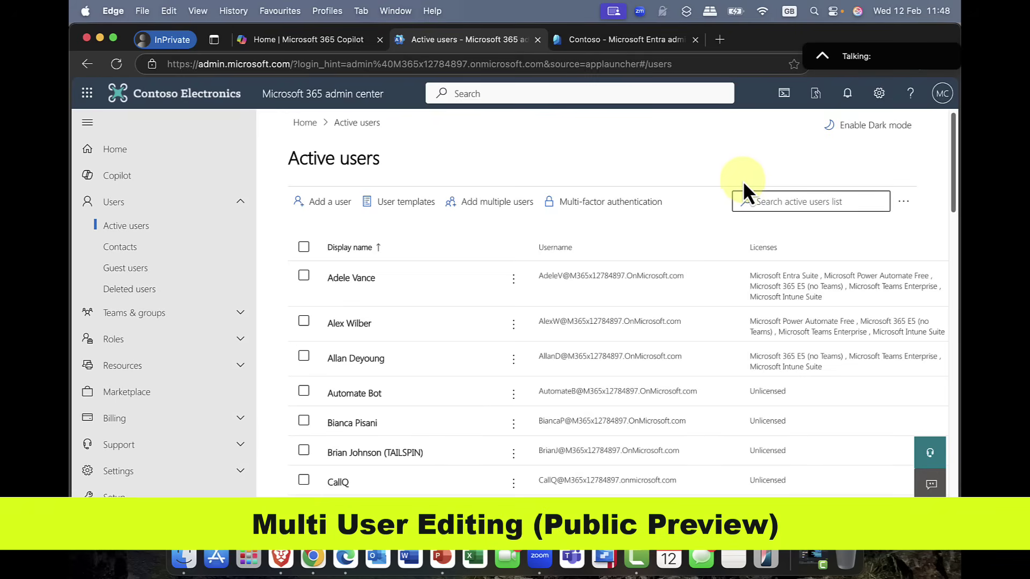
Step: Select the first users in the Active users list and bring up their More actions menu
click(303, 276)
click(305, 322)
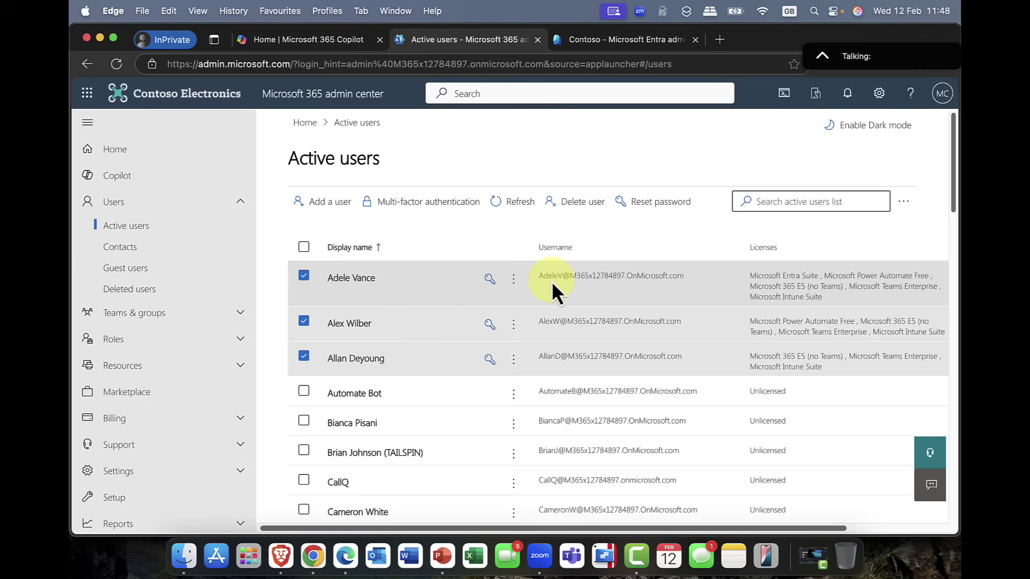
click(911, 206)
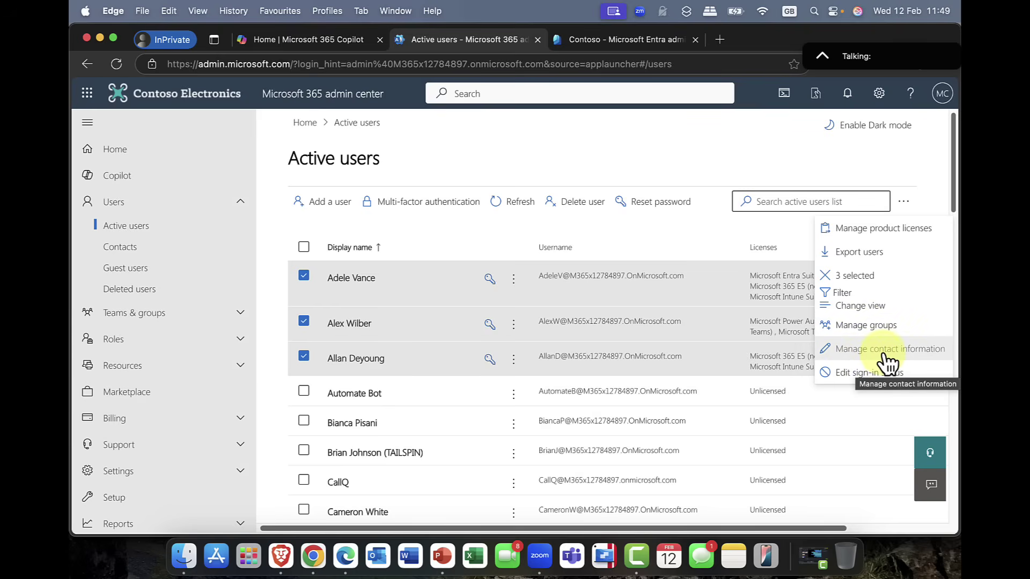
Step: Set City to Oslo for the three selected users through Manage contact information and save
click(885, 354)
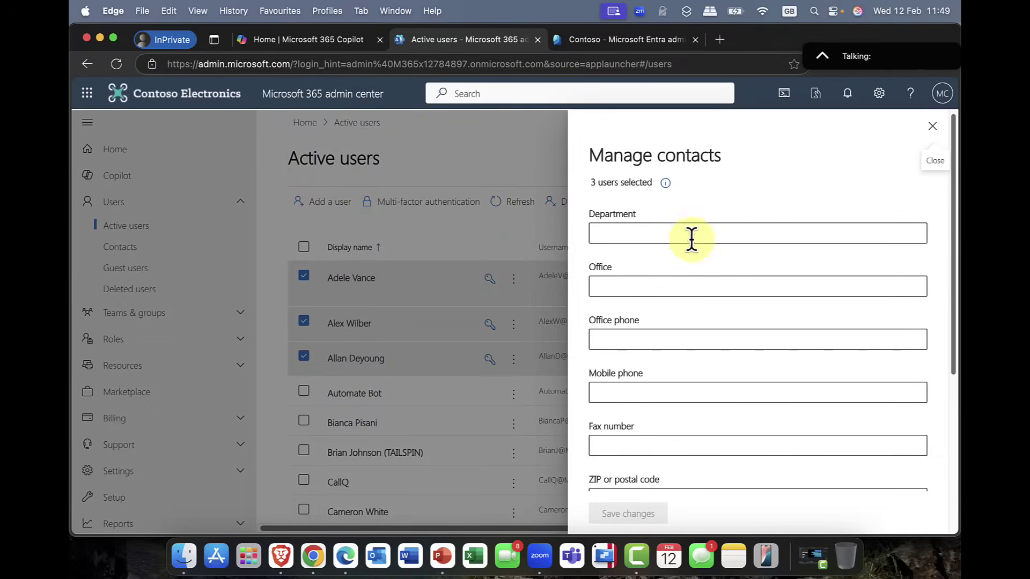
click(666, 232)
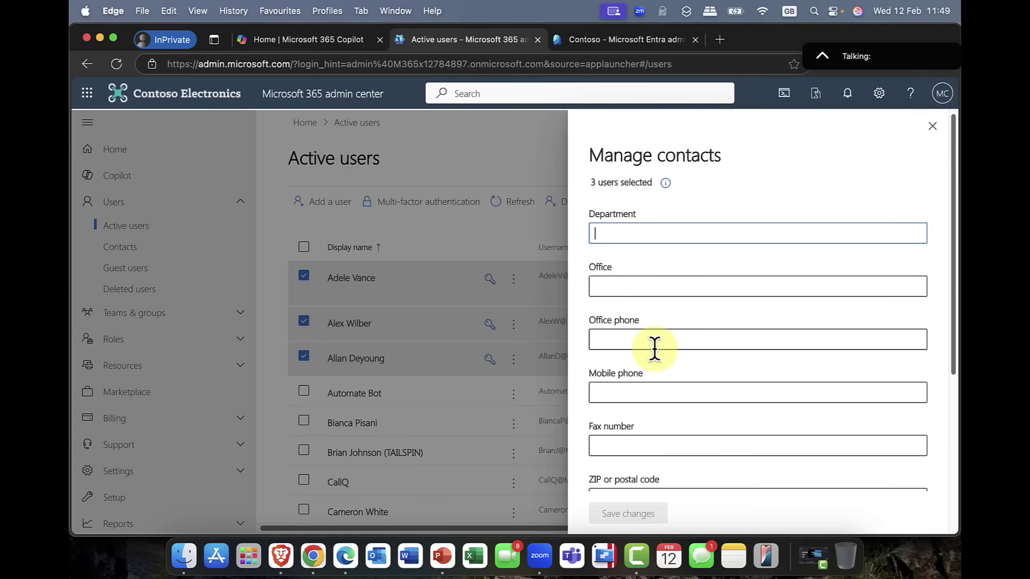
scroll(653, 346, down, 5)
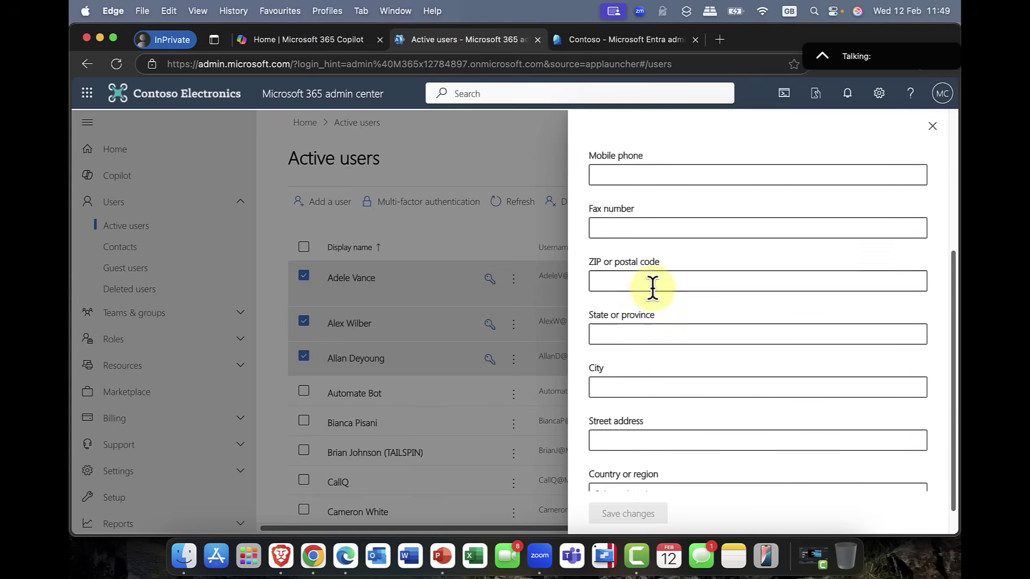
click(692, 388)
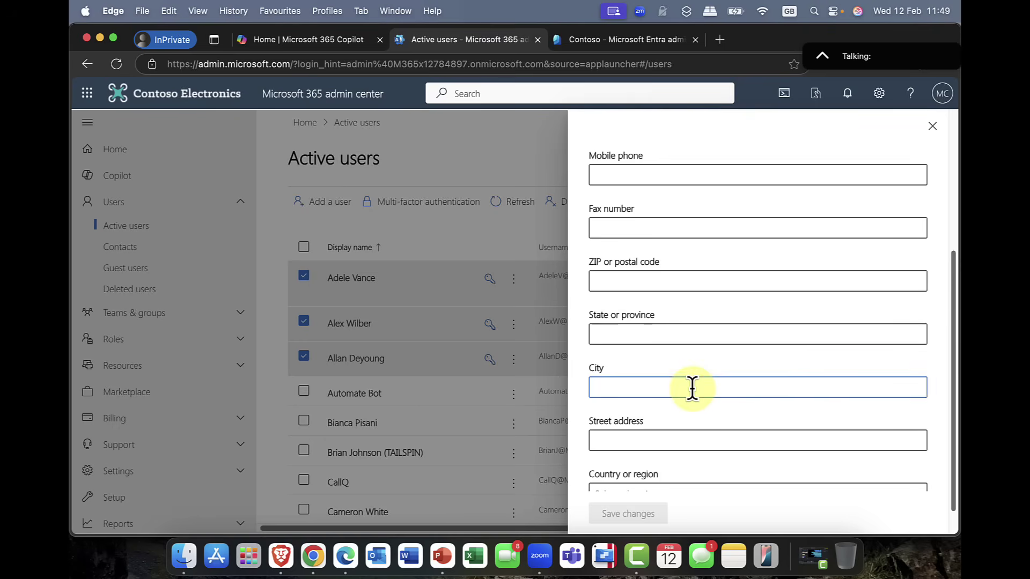
text(Oslo)
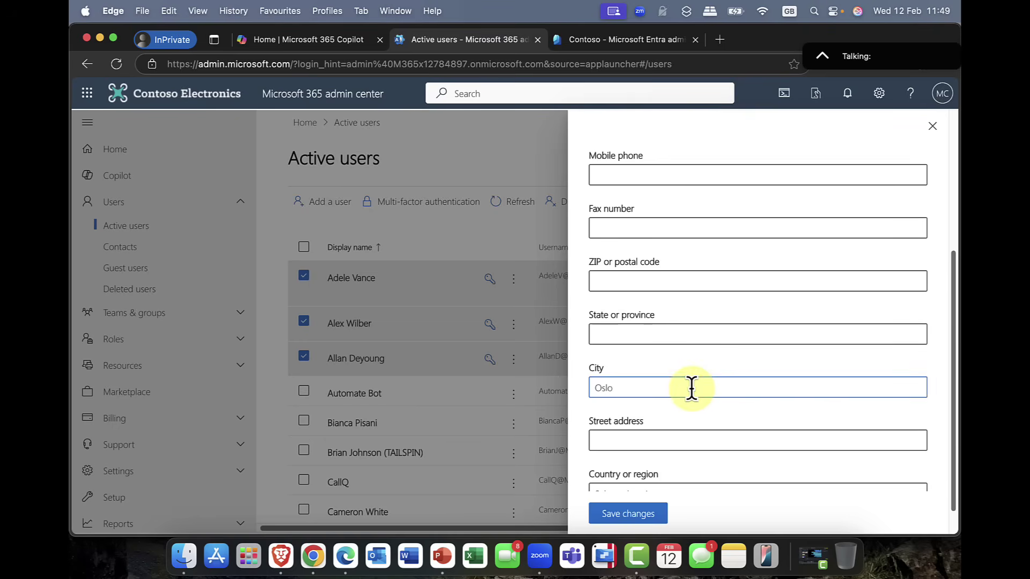
scroll(676, 407, down, 1)
click(629, 515)
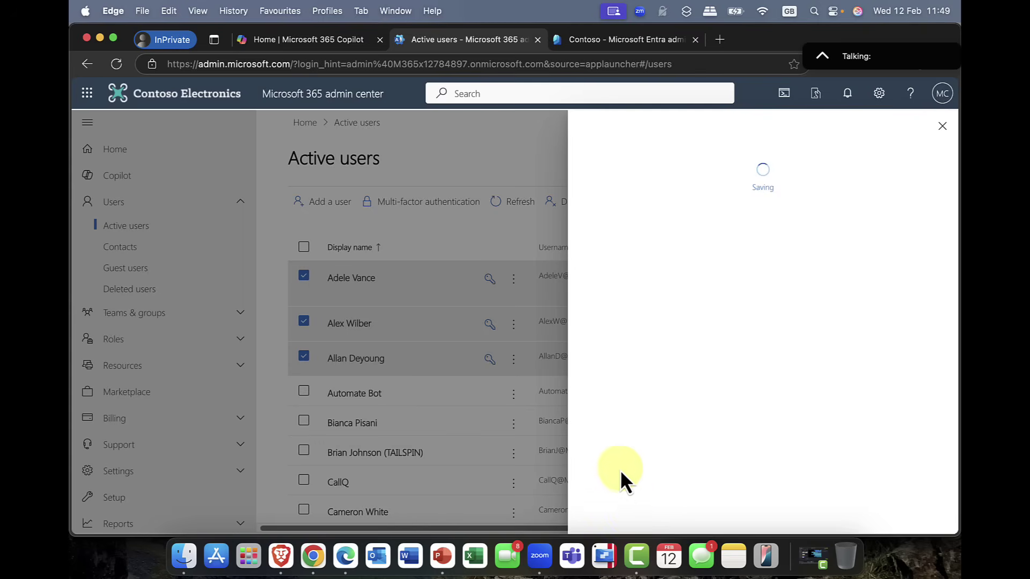
click(932, 127)
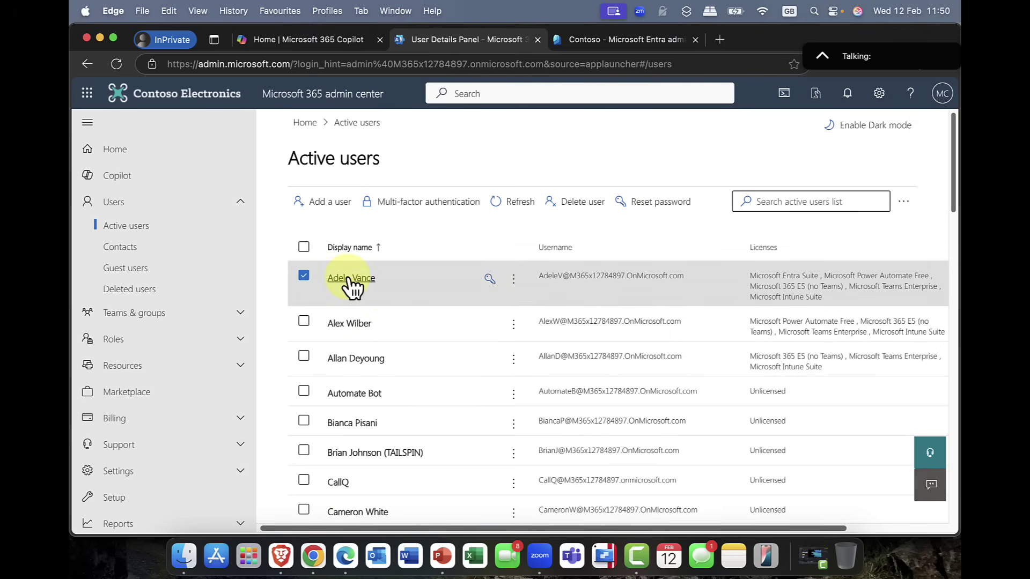
Step: Check the first user's contact information shows City Oslo, then untick that user
click(349, 278)
scroll(424, 437, down, 5)
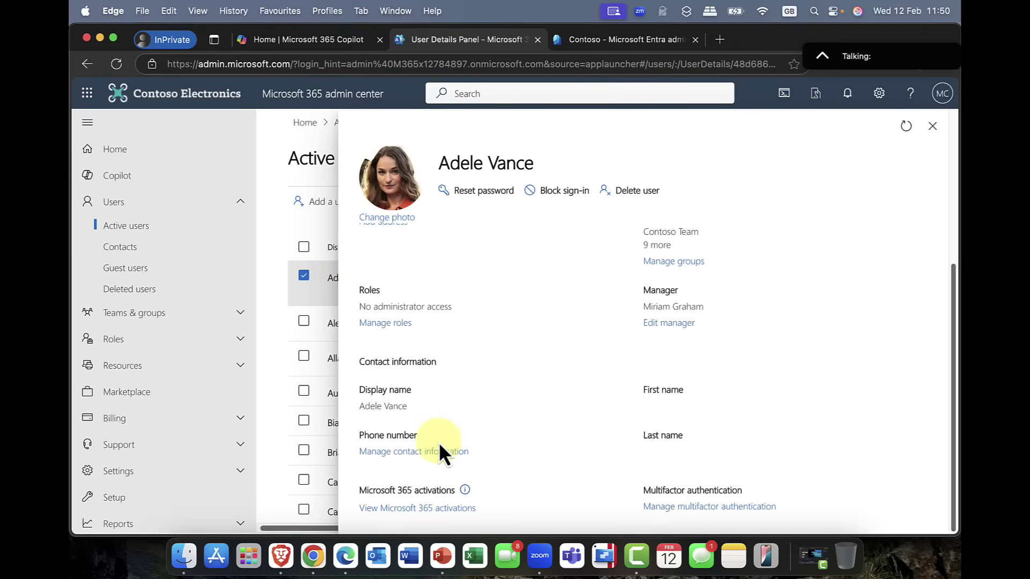
click(397, 452)
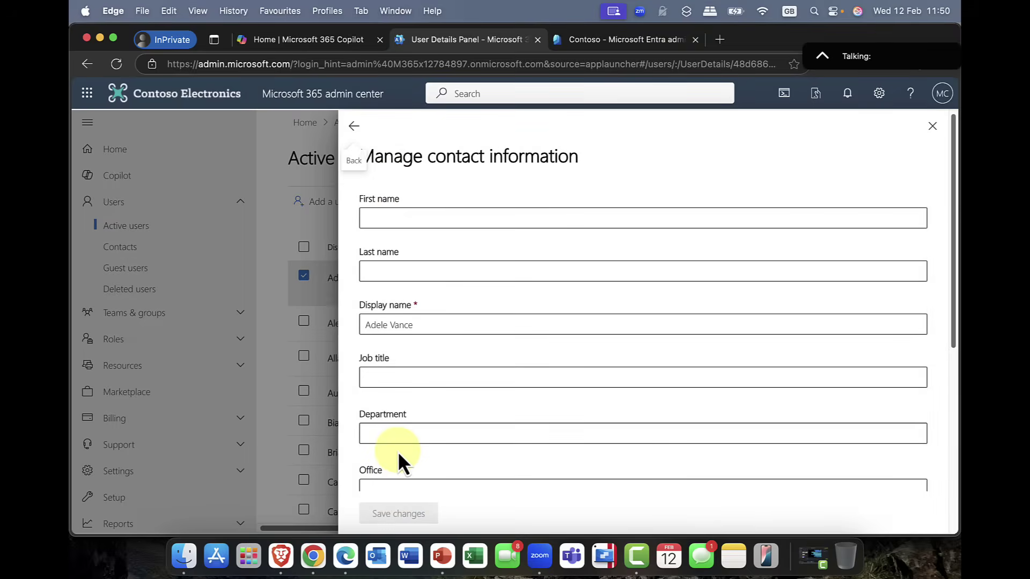
scroll(530, 390, down, 5)
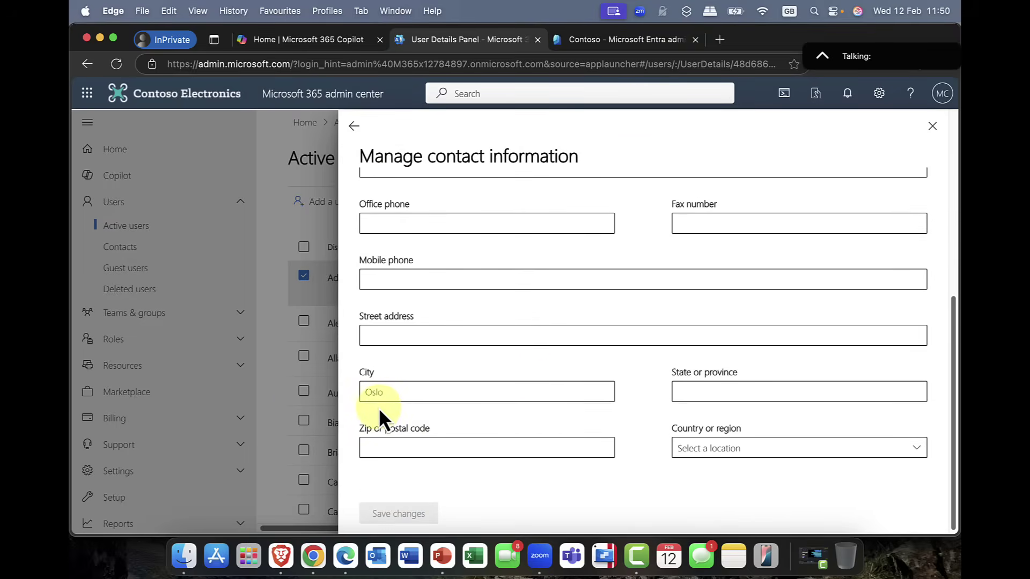
click(932, 127)
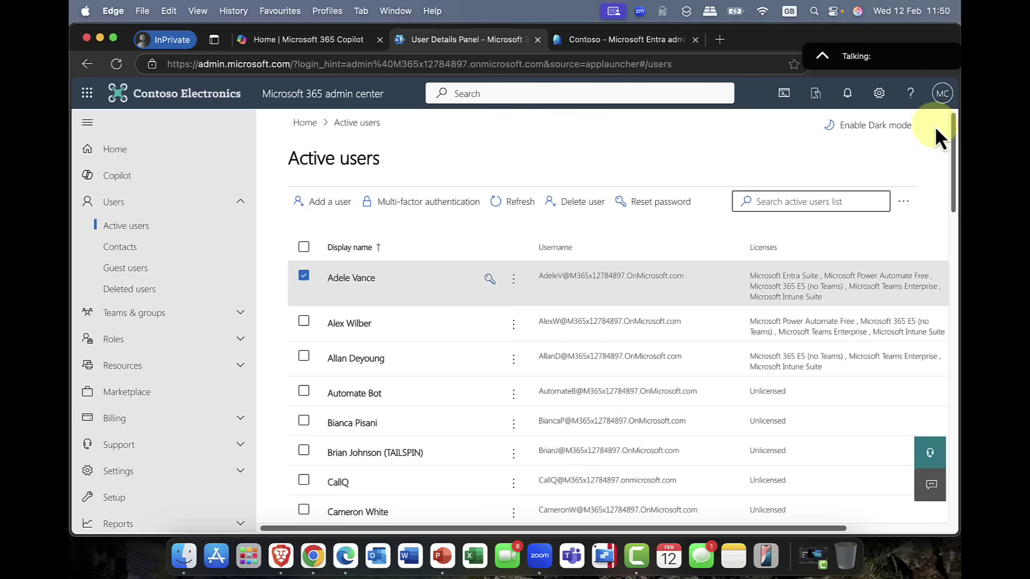
click(303, 278)
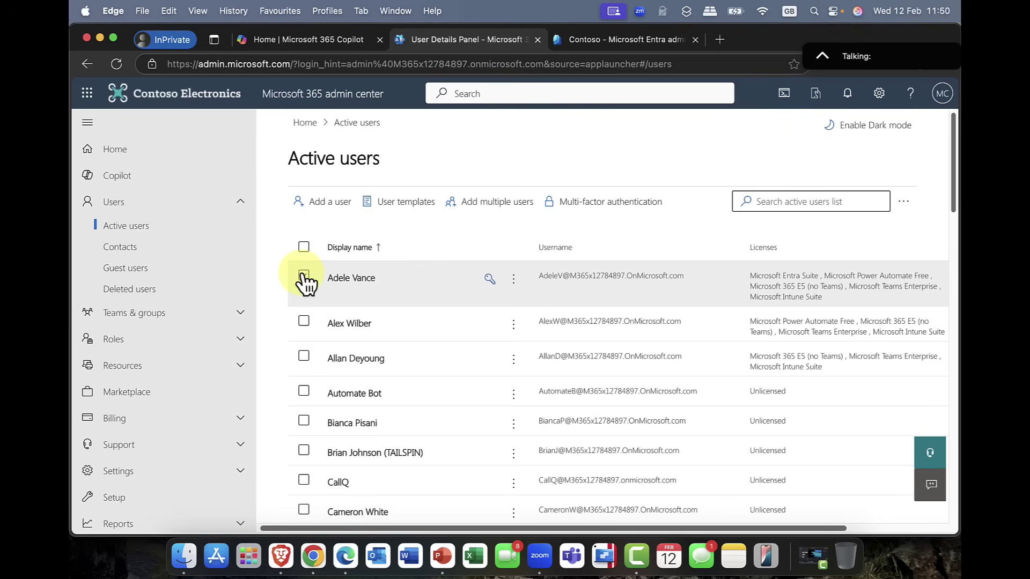
Step: Go to Identity > Users > All users in the Entra admin center
click(593, 43)
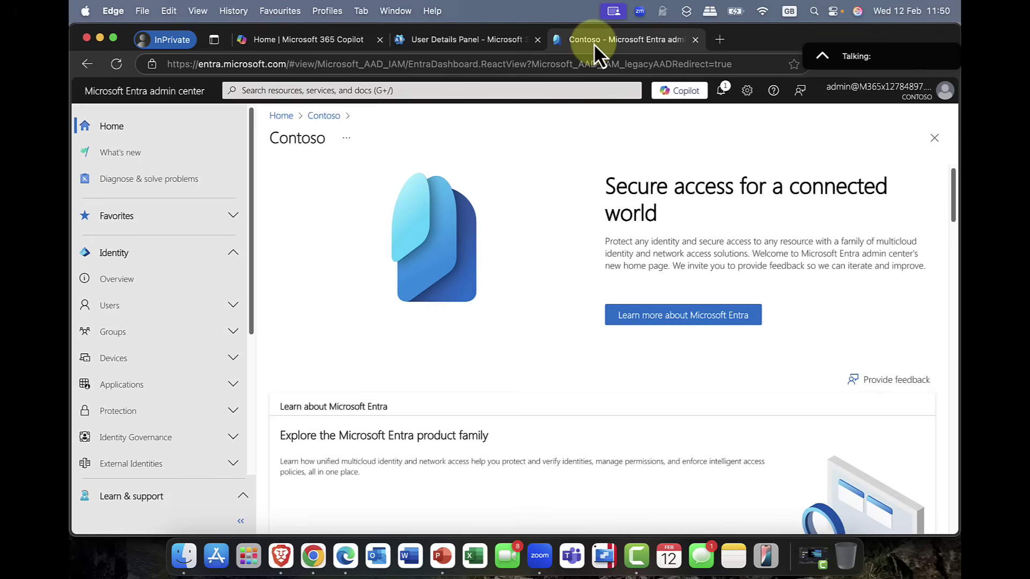
click(134, 307)
click(125, 333)
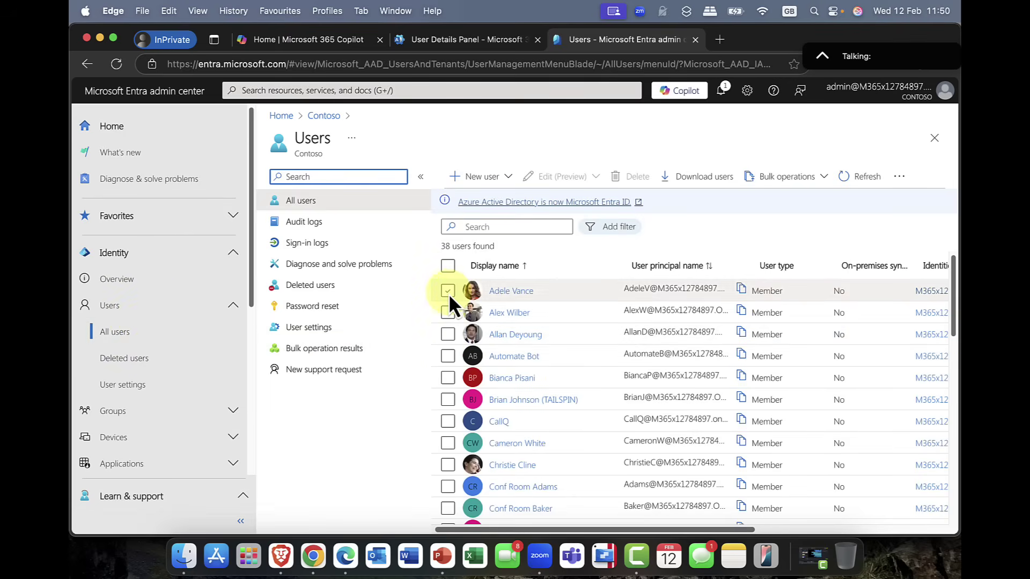
Step: Select all 38 users and show the Edit (Preview) bulk options
click(447, 312)
click(446, 333)
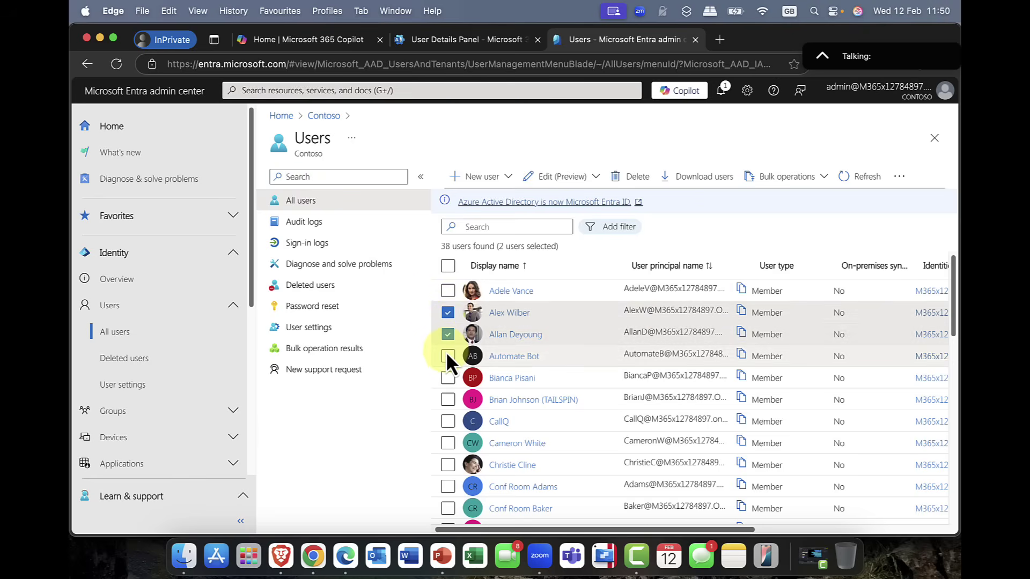
click(447, 354)
click(448, 290)
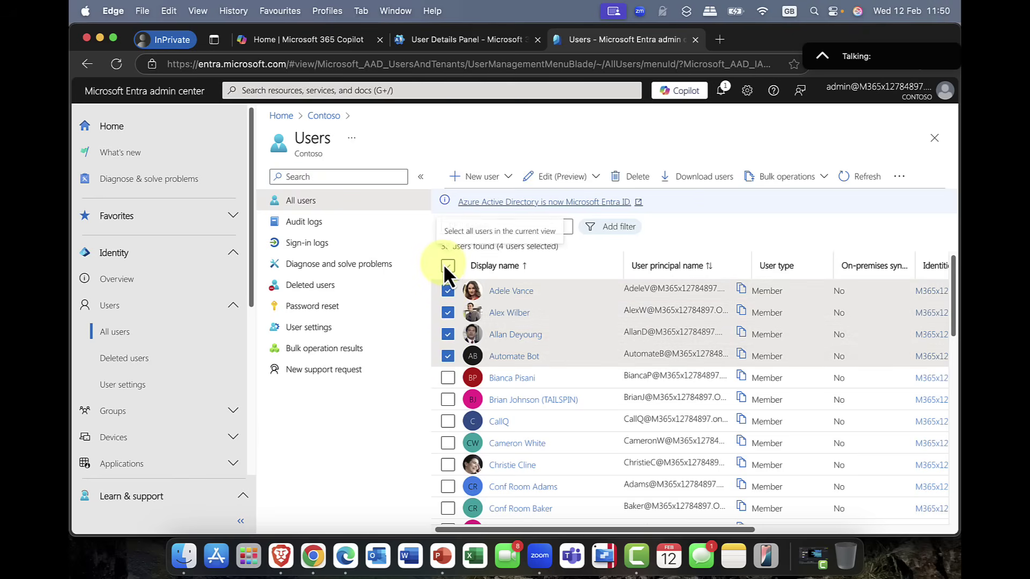
click(445, 265)
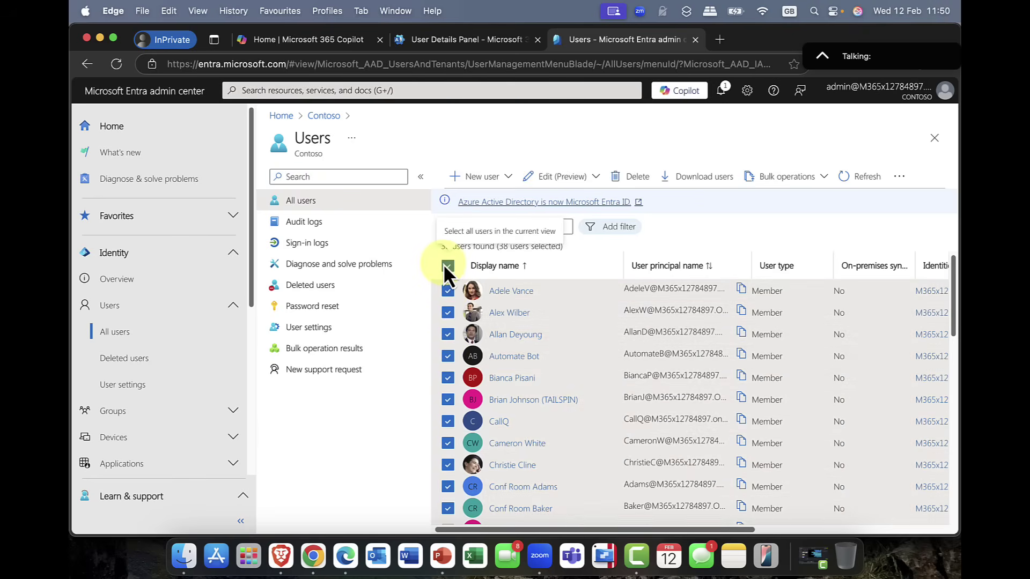
click(589, 179)
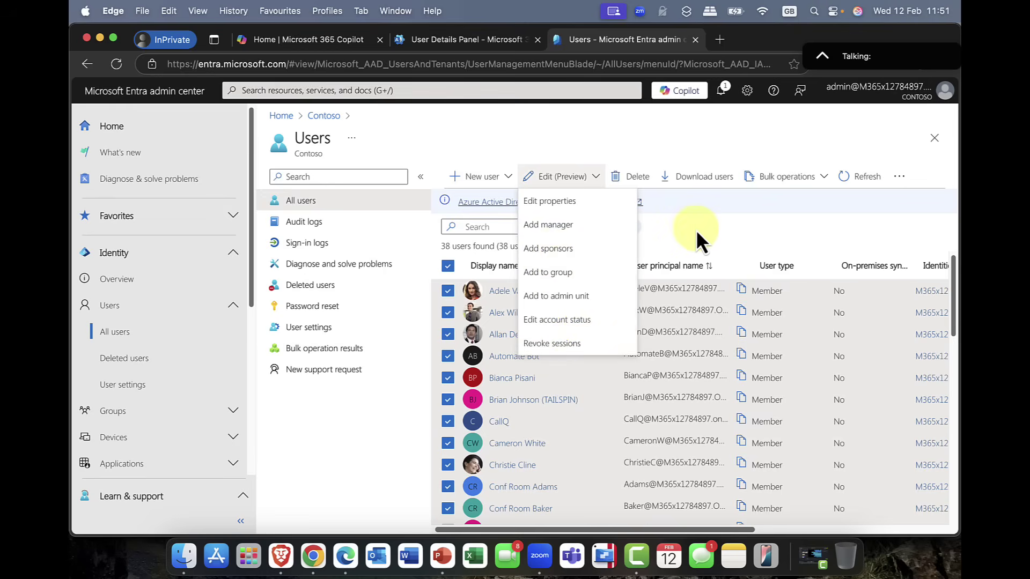
Step: Clear the all-users selection and select three individual users instead
click(654, 234)
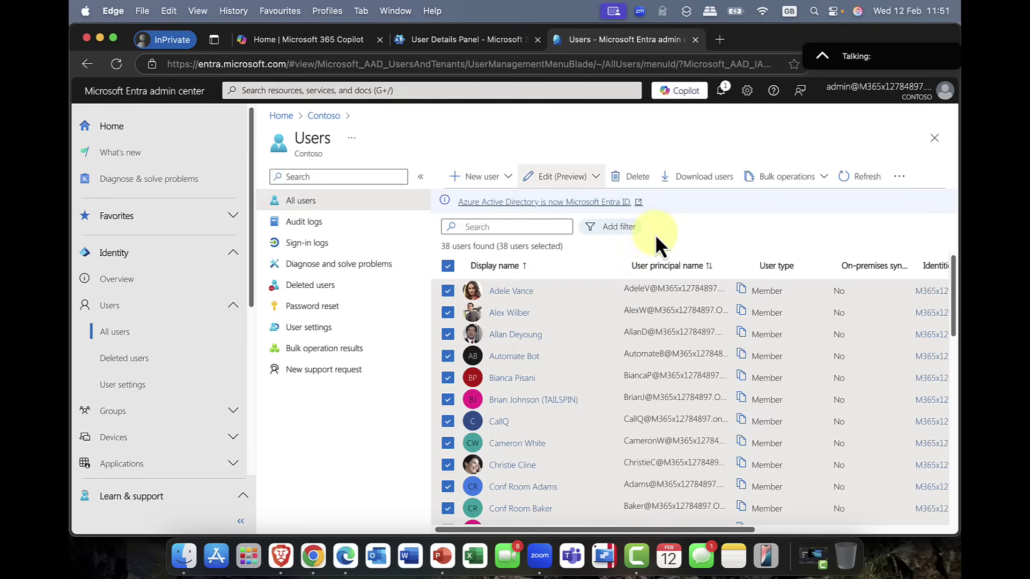
click(447, 265)
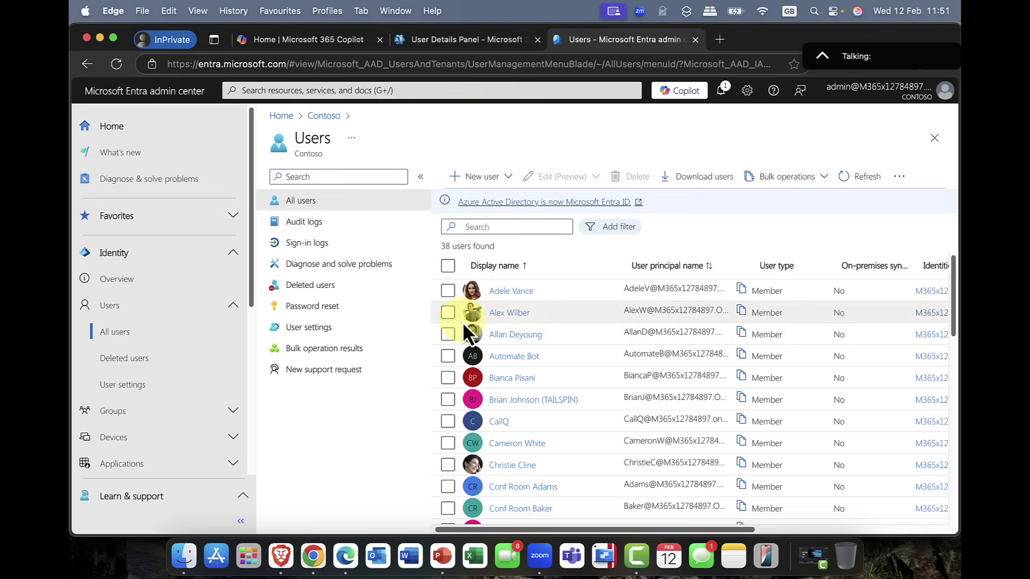
click(447, 311)
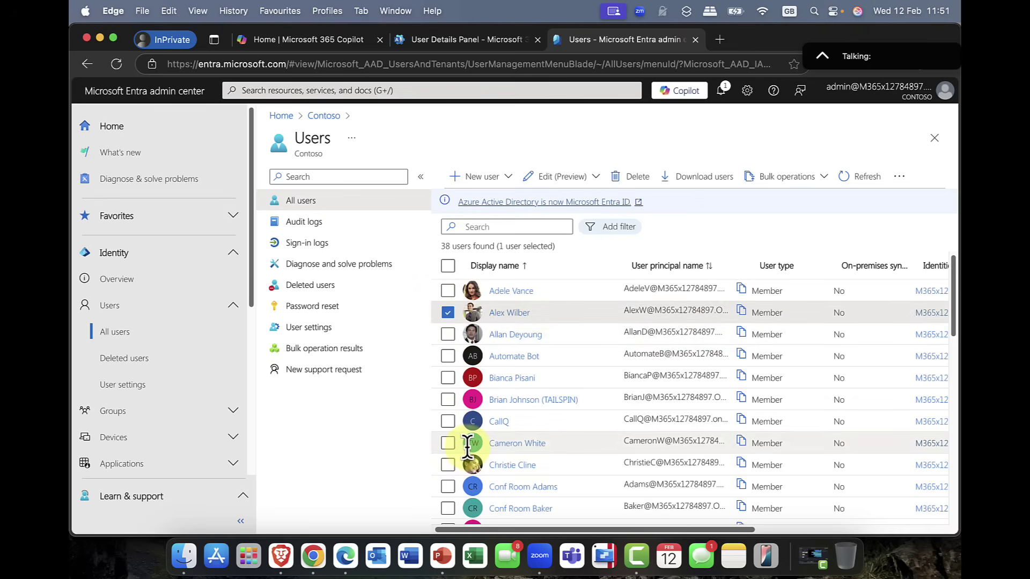
scroll(466, 435, down, 1)
click(448, 418)
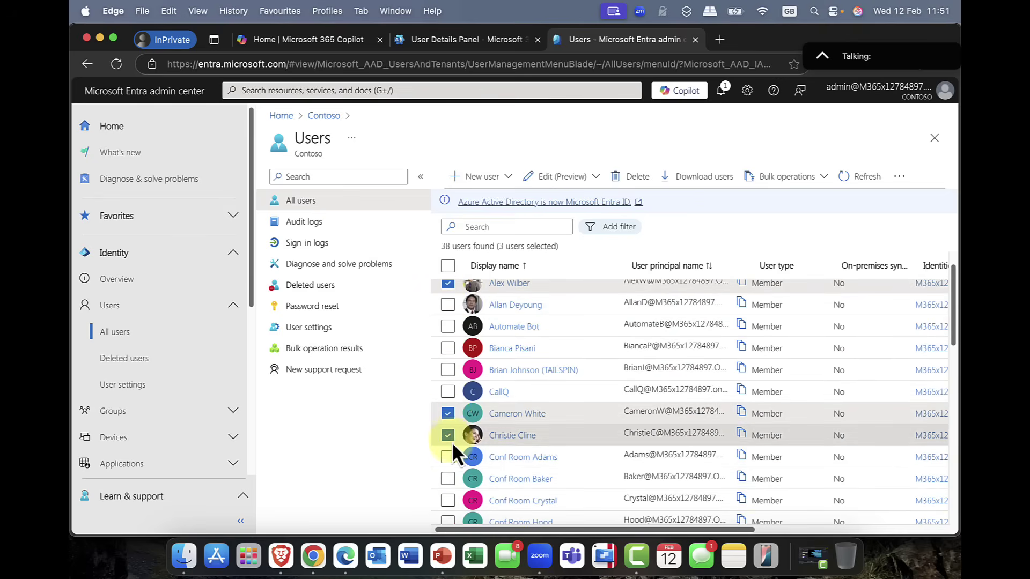
click(450, 438)
Step: Add the selected users to the Trondheim HQ Team group
click(552, 178)
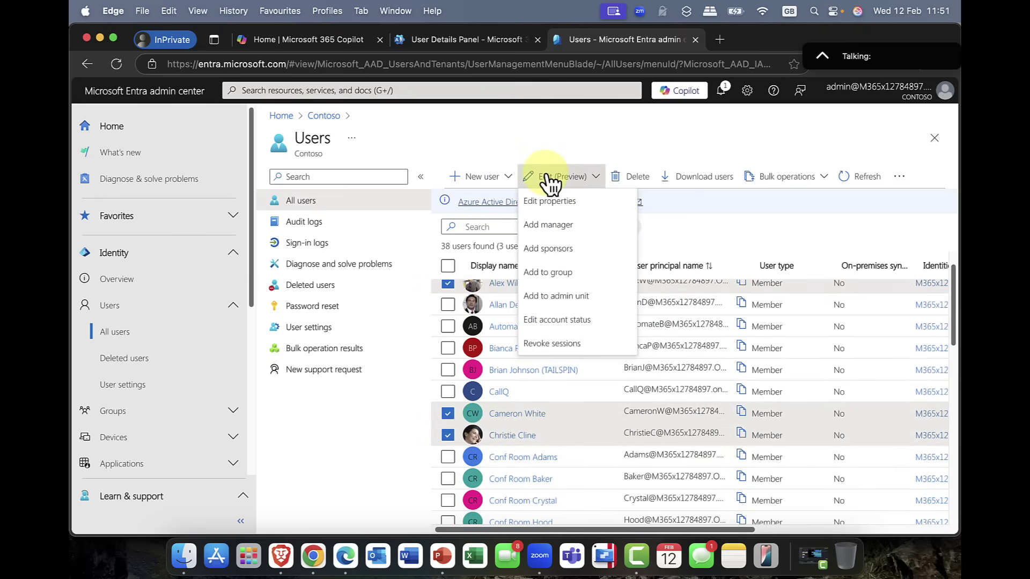
click(560, 271)
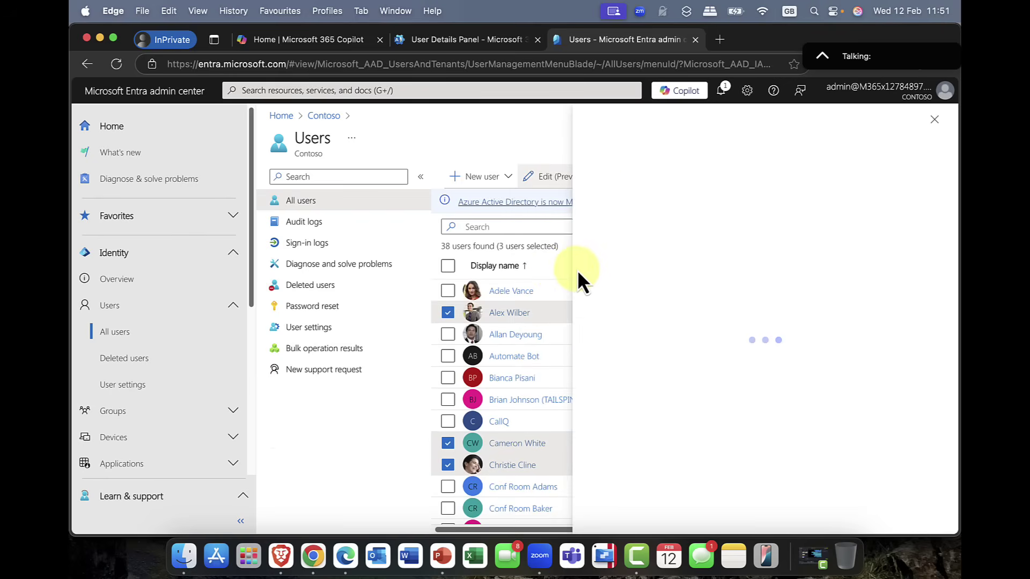
scroll(329, 322, down, 6)
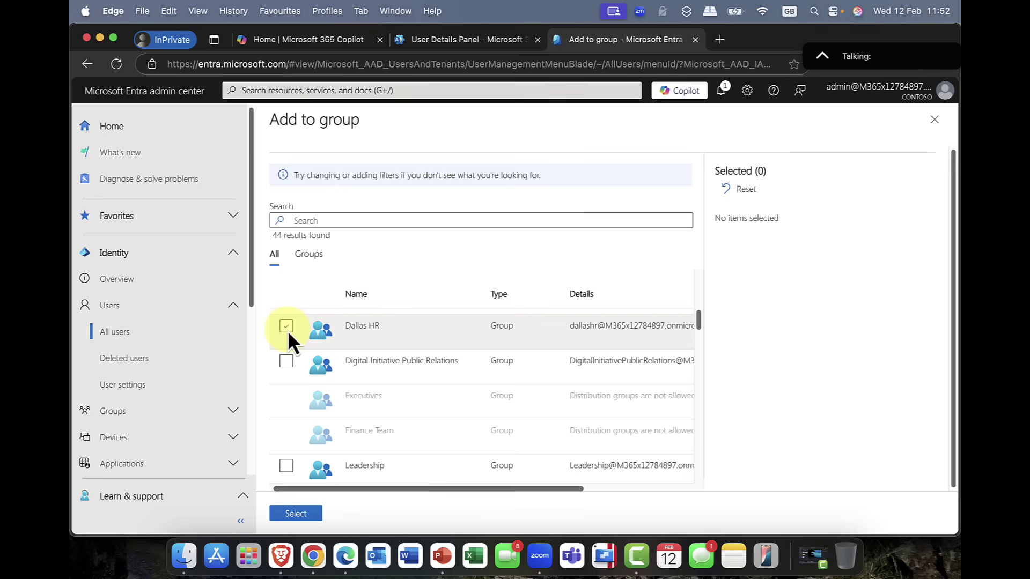
scroll(288, 330, down, 10)
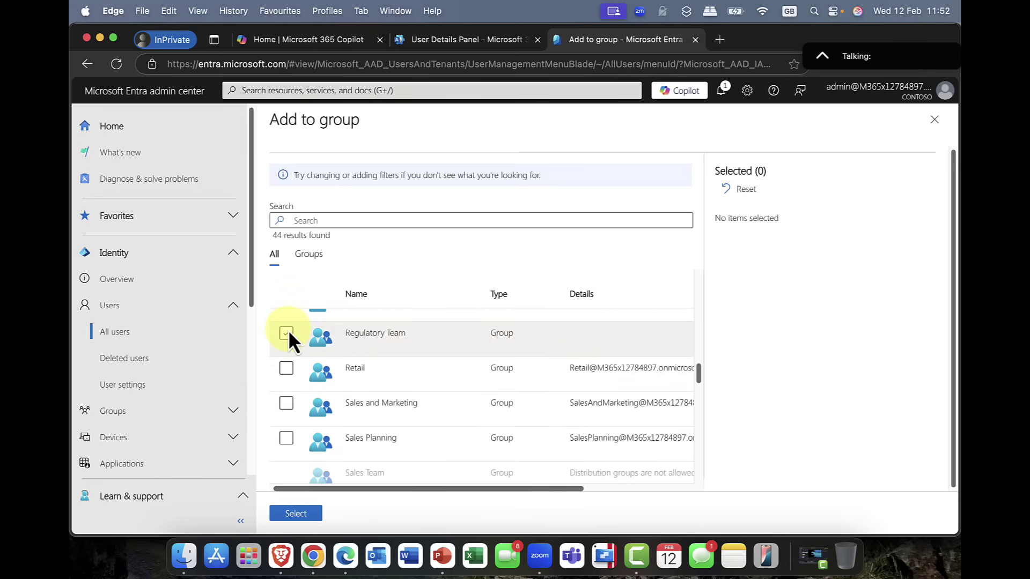
scroll(288, 332, down, 3)
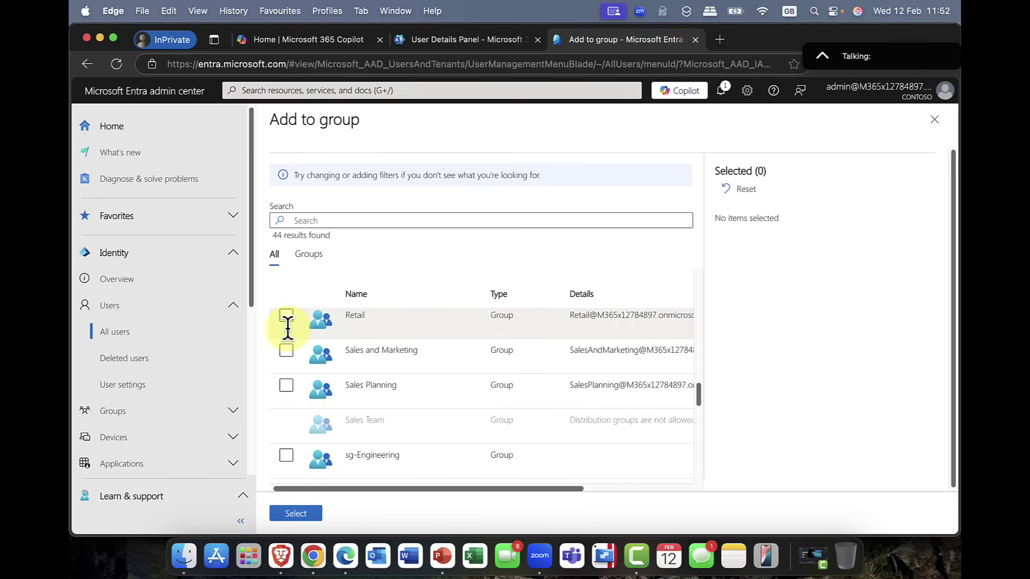
scroll(288, 330, down, 8)
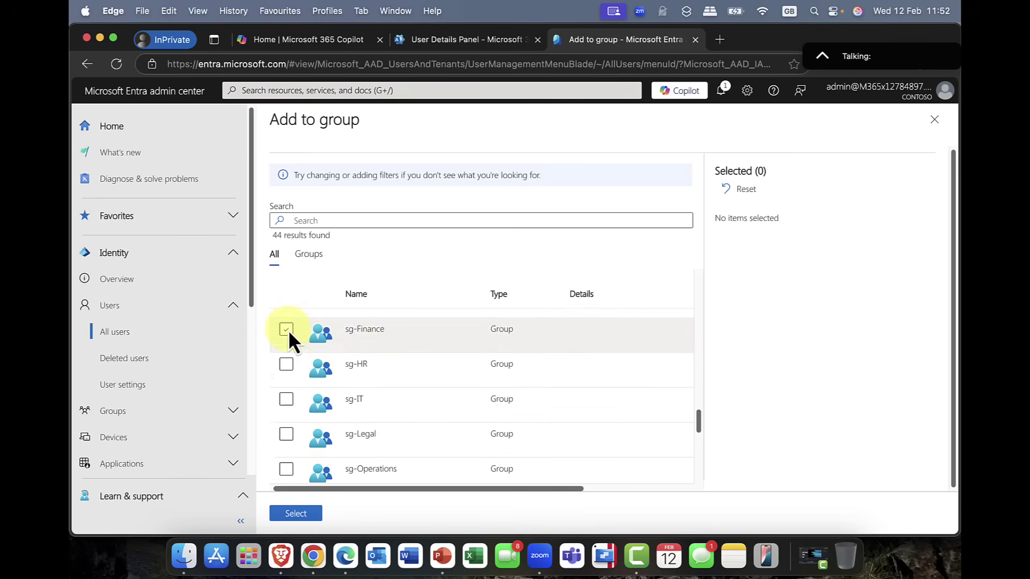
scroll(326, 433, down, 8)
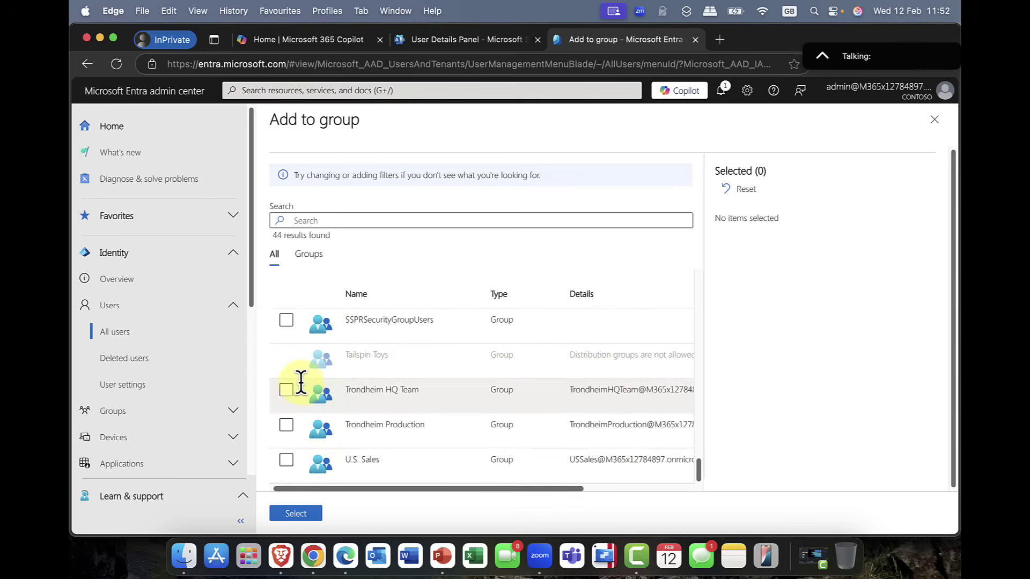
click(285, 391)
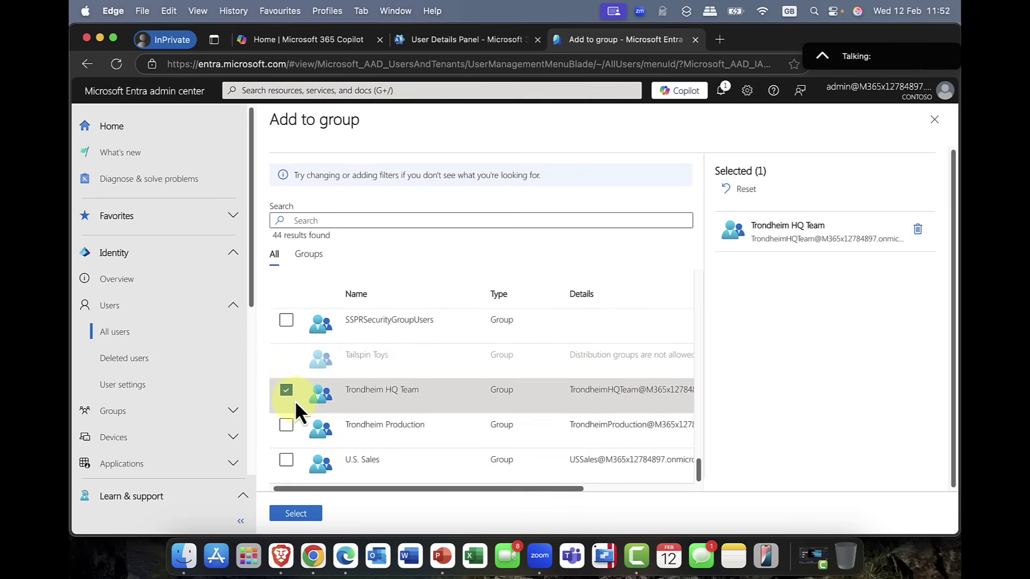
click(305, 515)
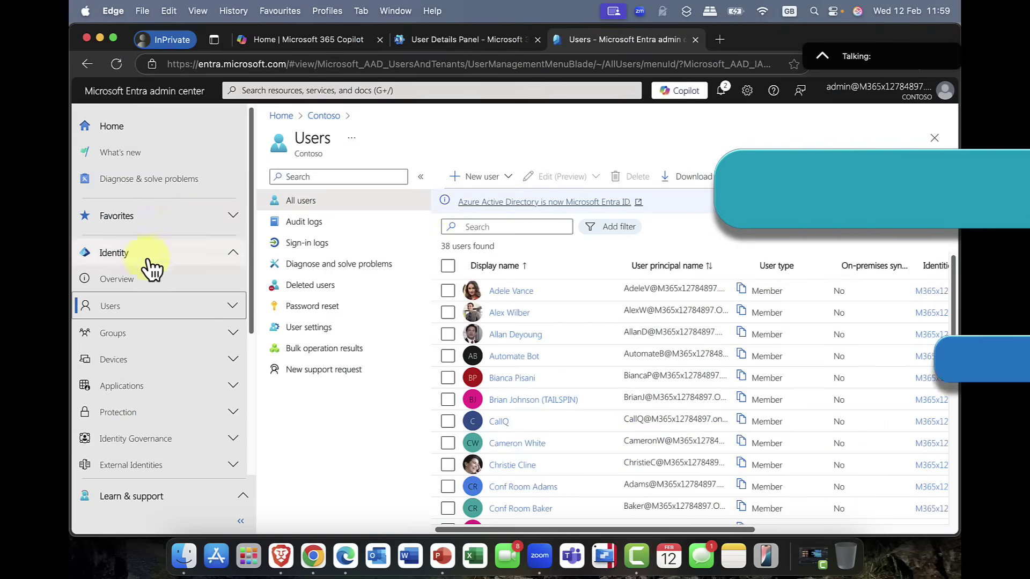
Step: Expand Protection in the left navigation to list its settings areas
click(231, 417)
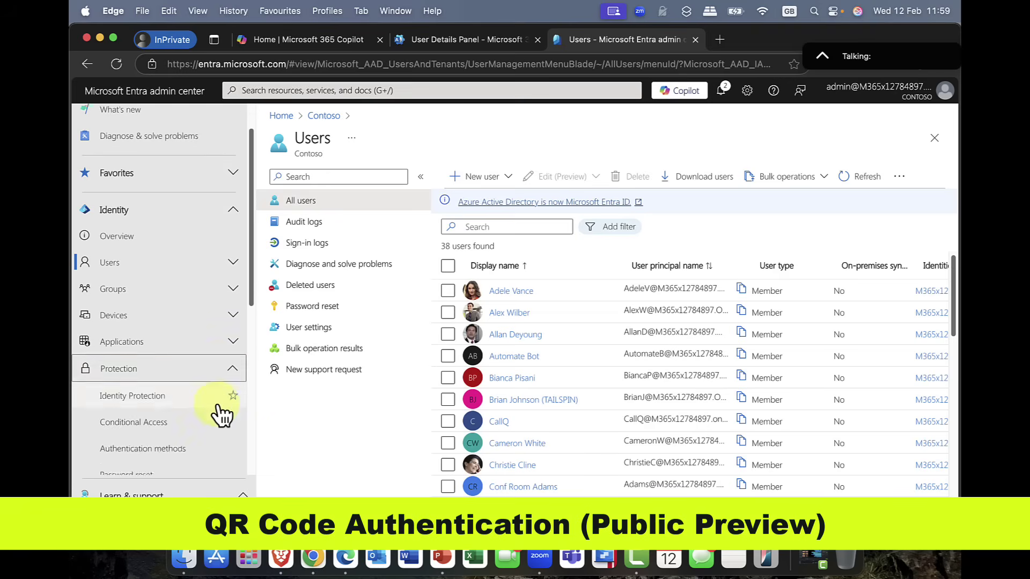
scroll(221, 413, down, 3)
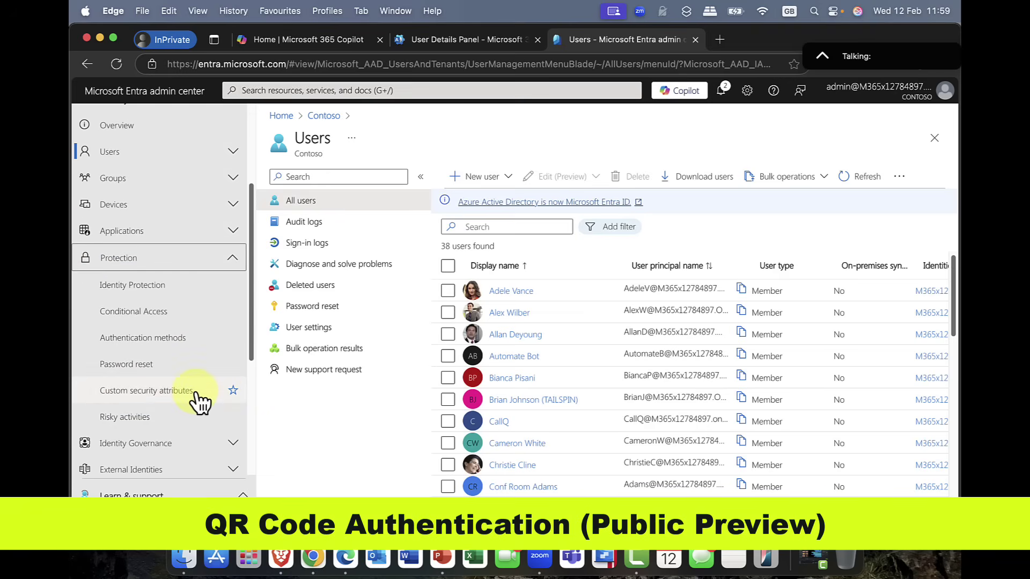
Step: Open the Authentication methods policies under Protection
click(130, 341)
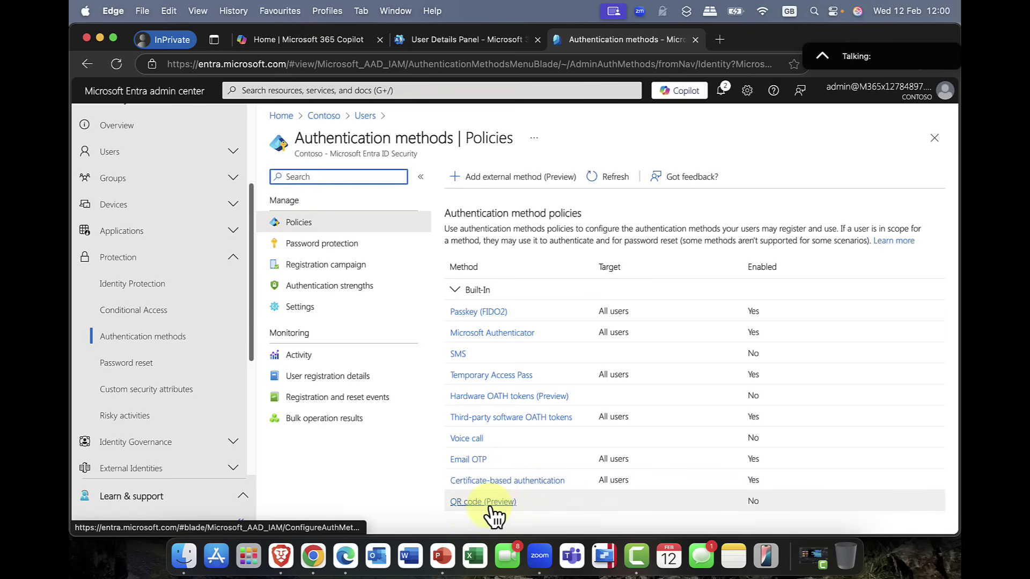
Step: Enable QR code (Preview) for all users, leaving PIN length 8 and 365-day lifetime
click(489, 504)
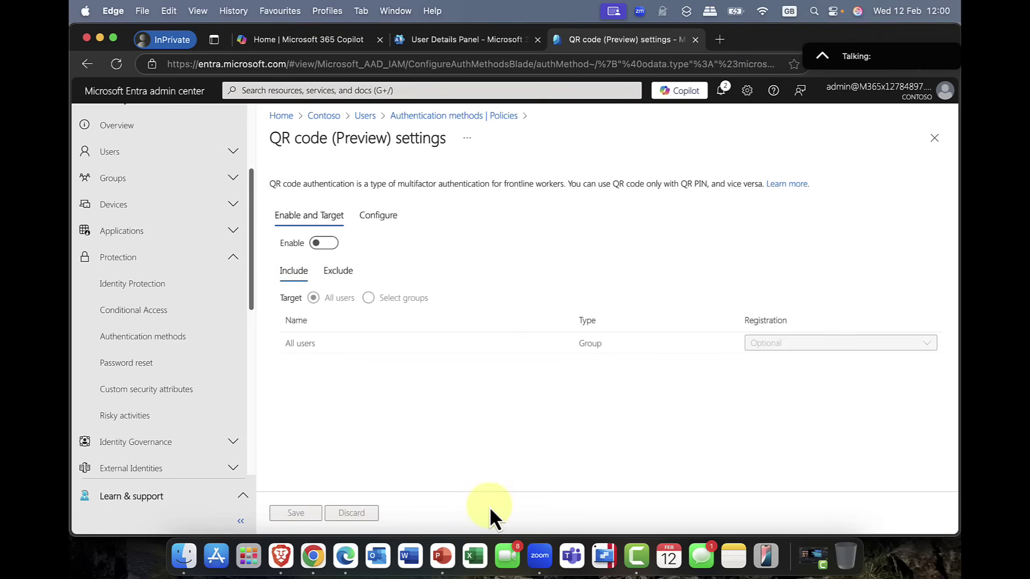
click(331, 244)
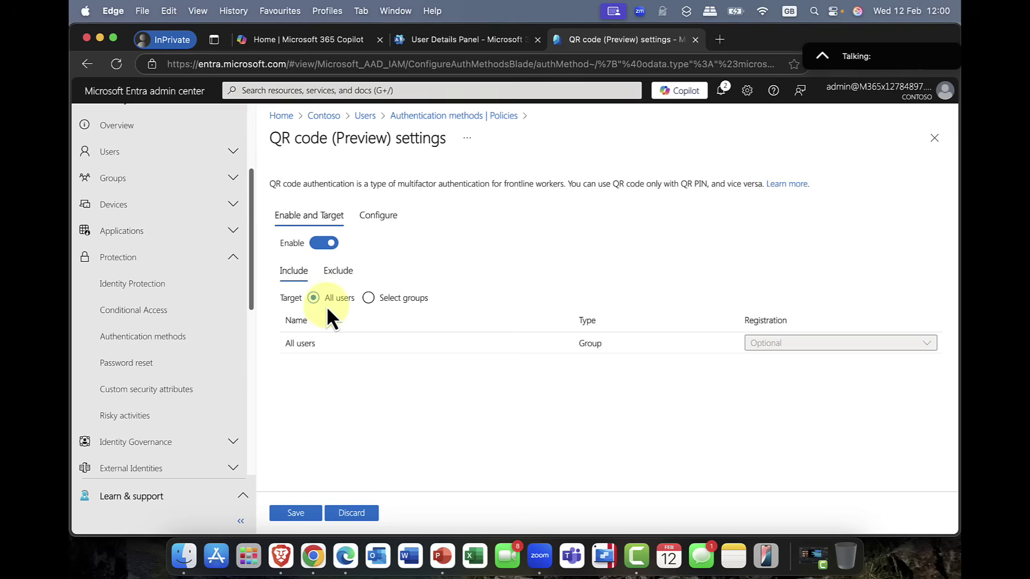
click(379, 217)
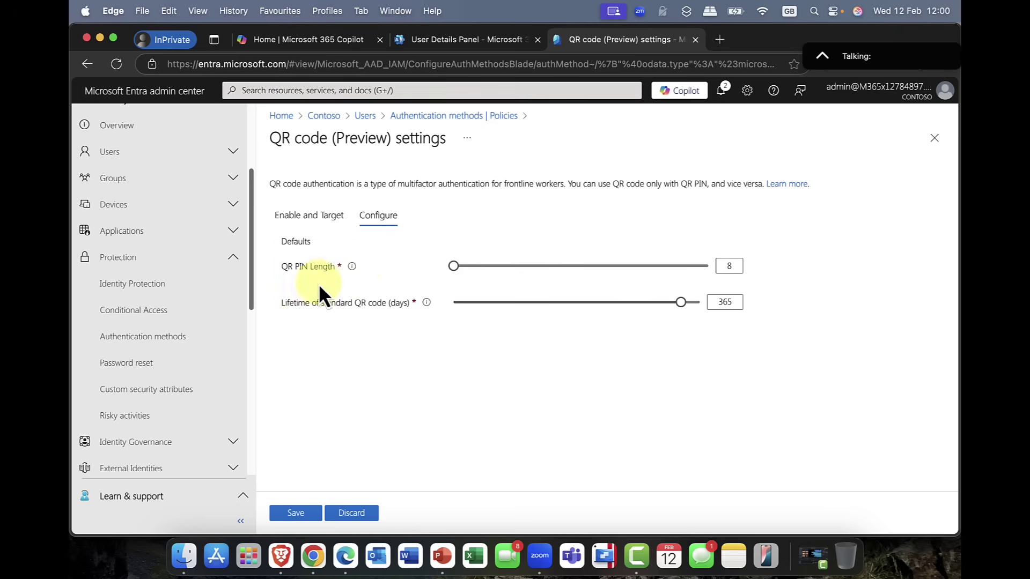
click(723, 266)
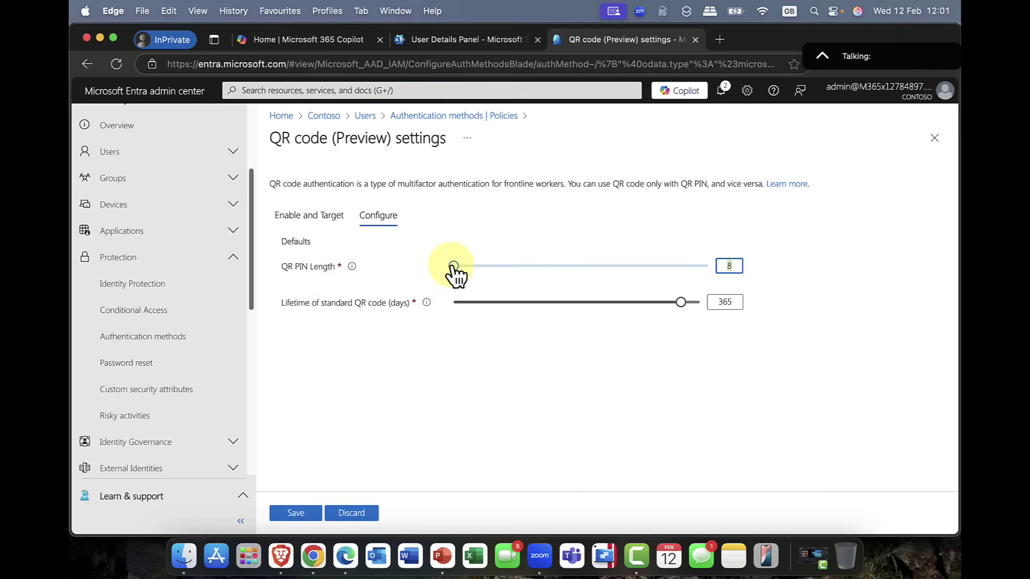
drag(453, 266, 724, 264)
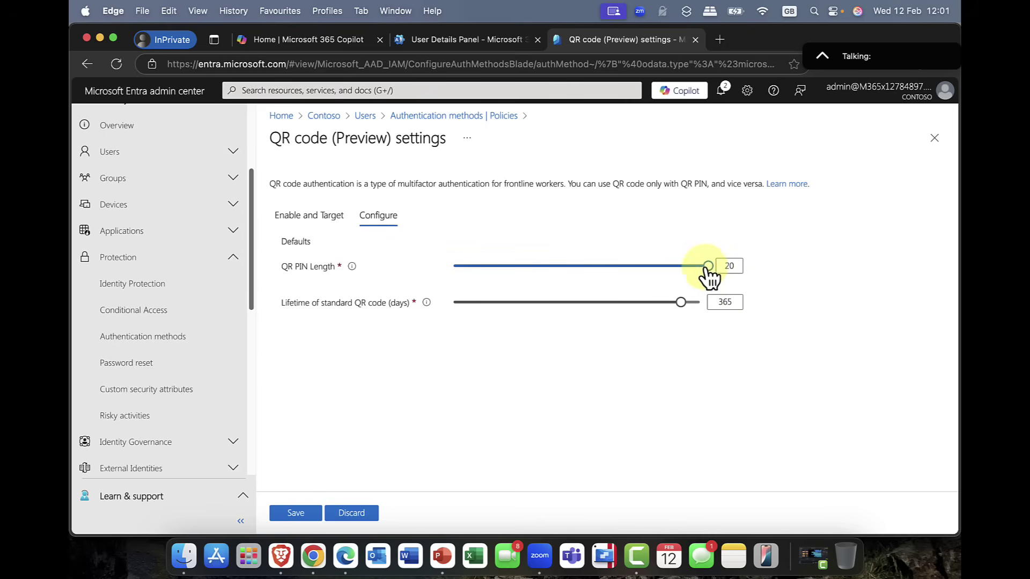
drag(707, 266, 481, 279)
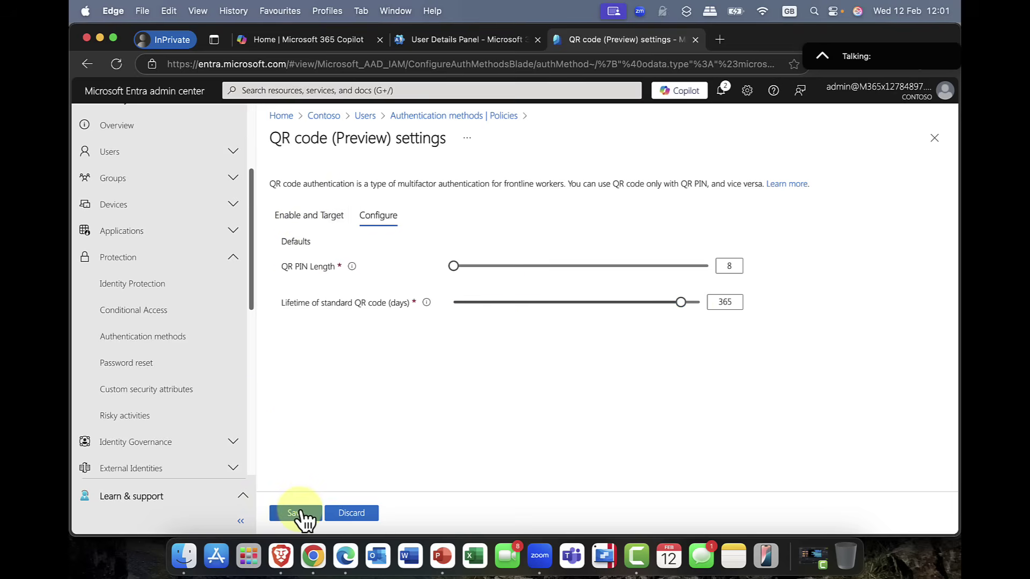
Step: Save the QR code method settings, then open a user's profile from All users
click(296, 513)
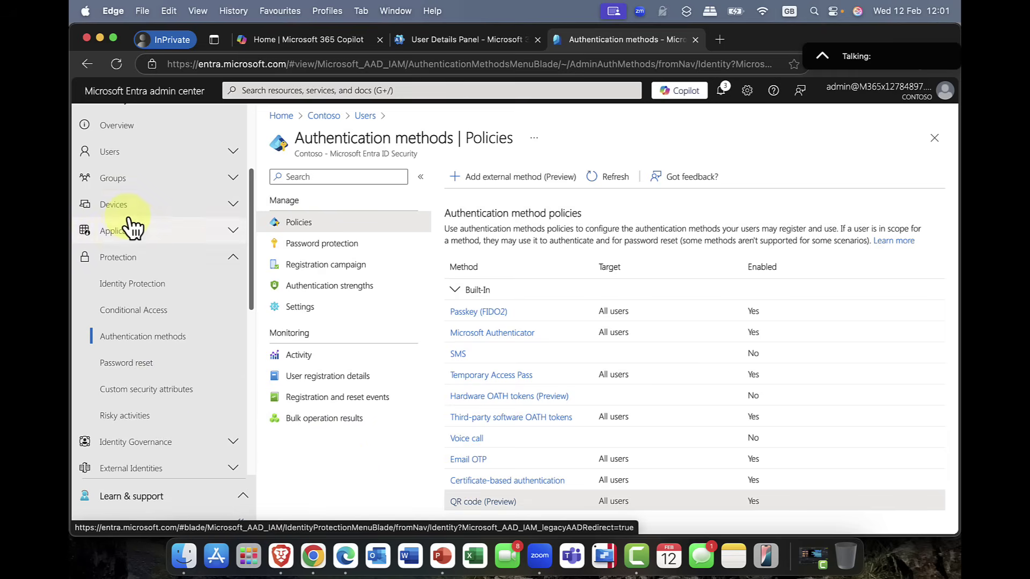
scroll(131, 225, up, 3)
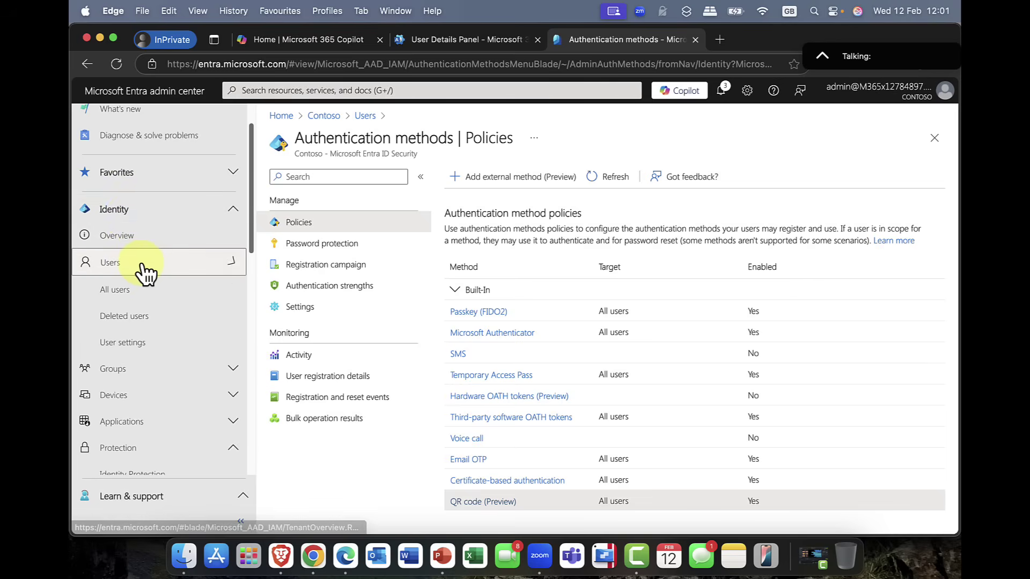
click(141, 290)
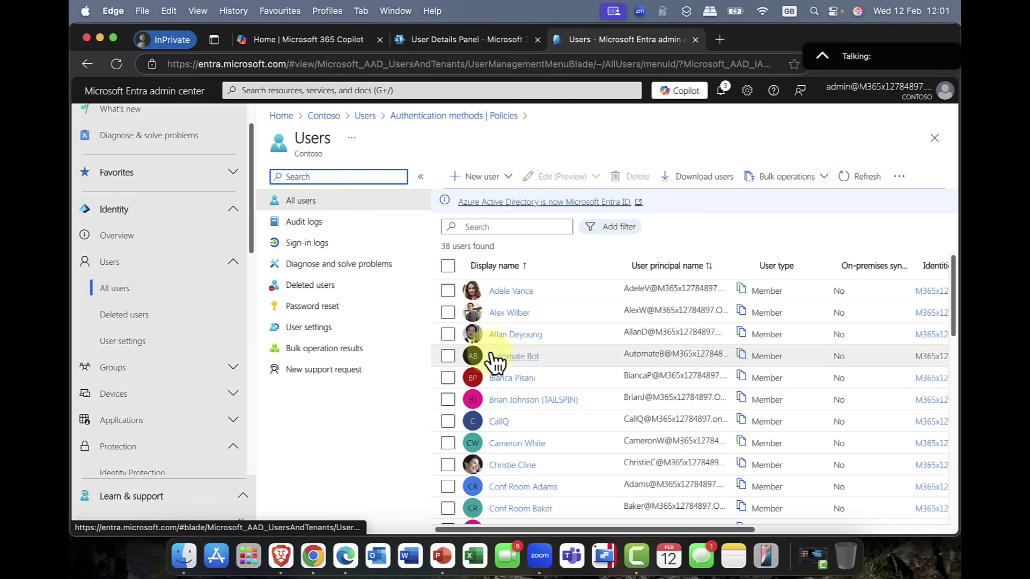
click(498, 335)
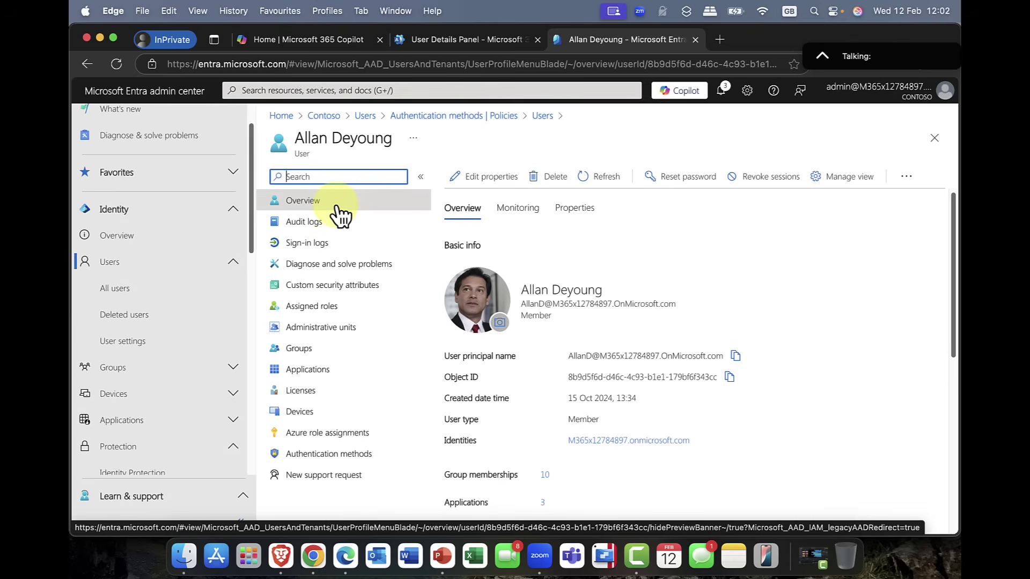
Step: Choose QR code (Preview) as a new authentication method for this user
click(306, 461)
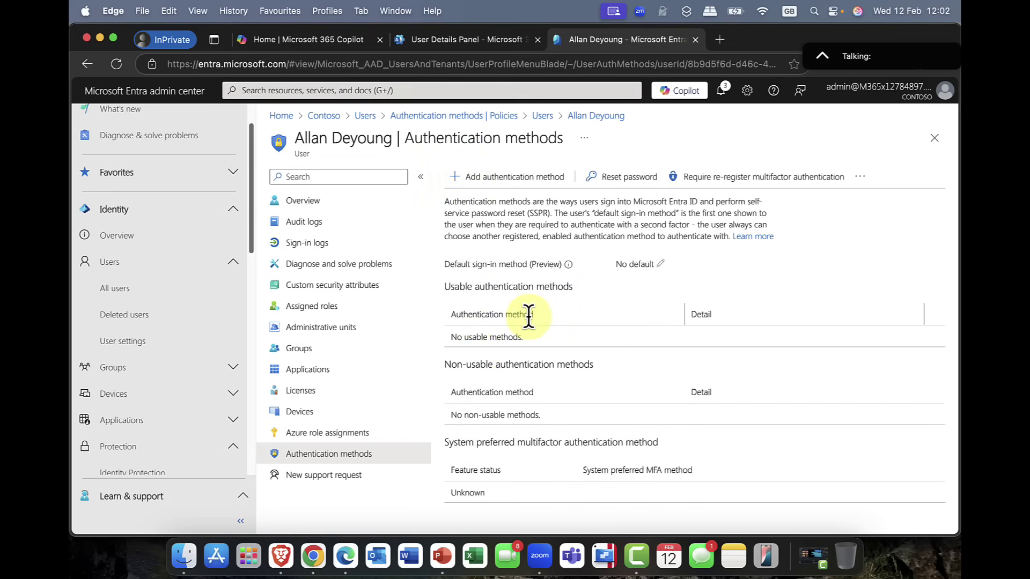
click(482, 180)
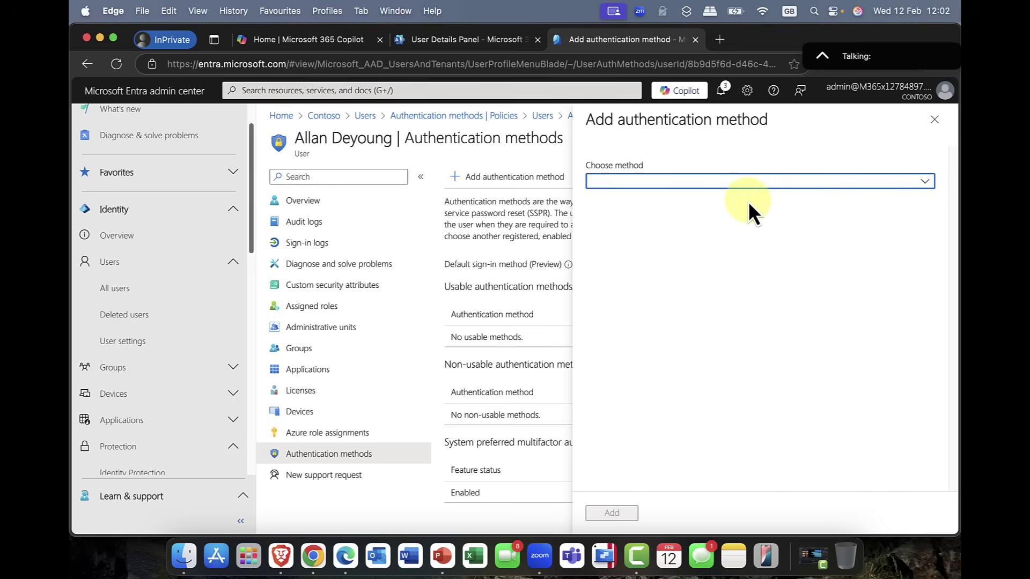
click(926, 181)
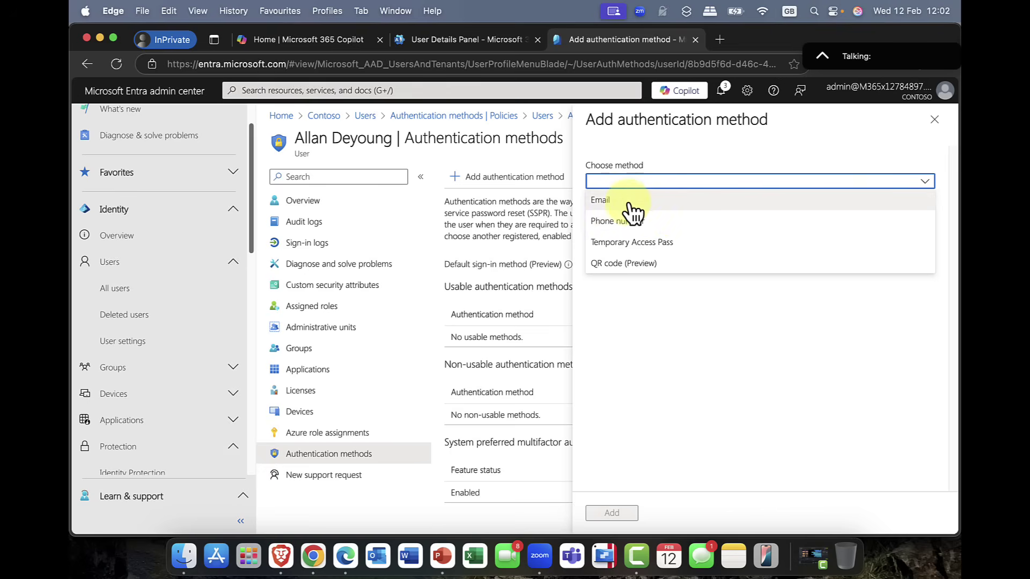
click(624, 268)
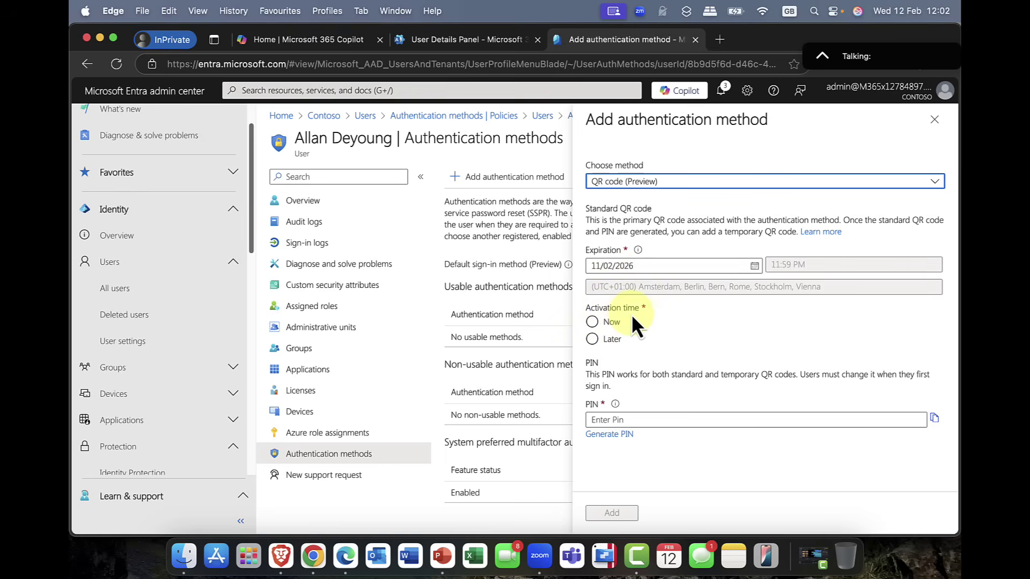
Step: Set the QR code's activation to immediately rather than a later scheduled time
click(601, 322)
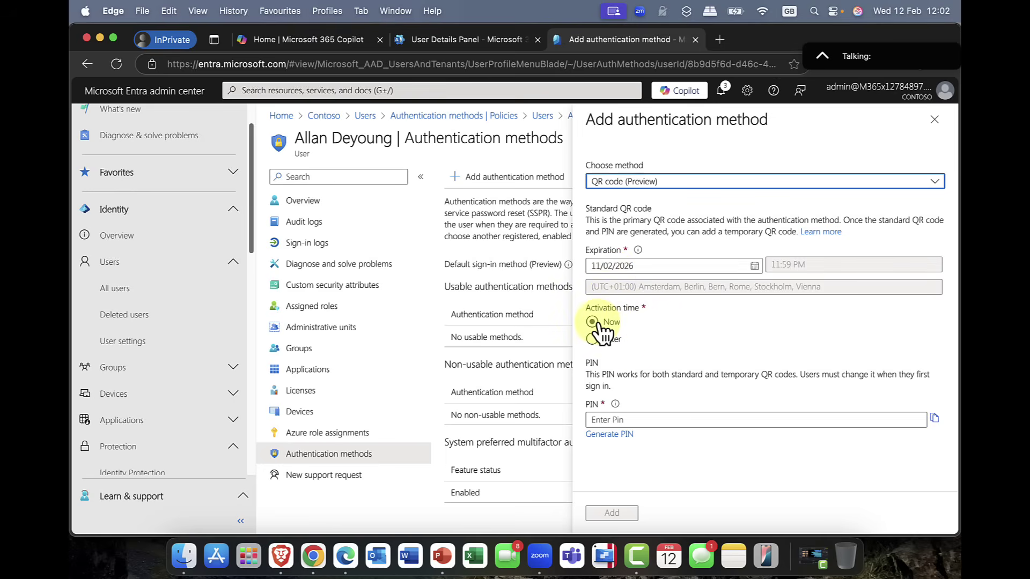
click(599, 339)
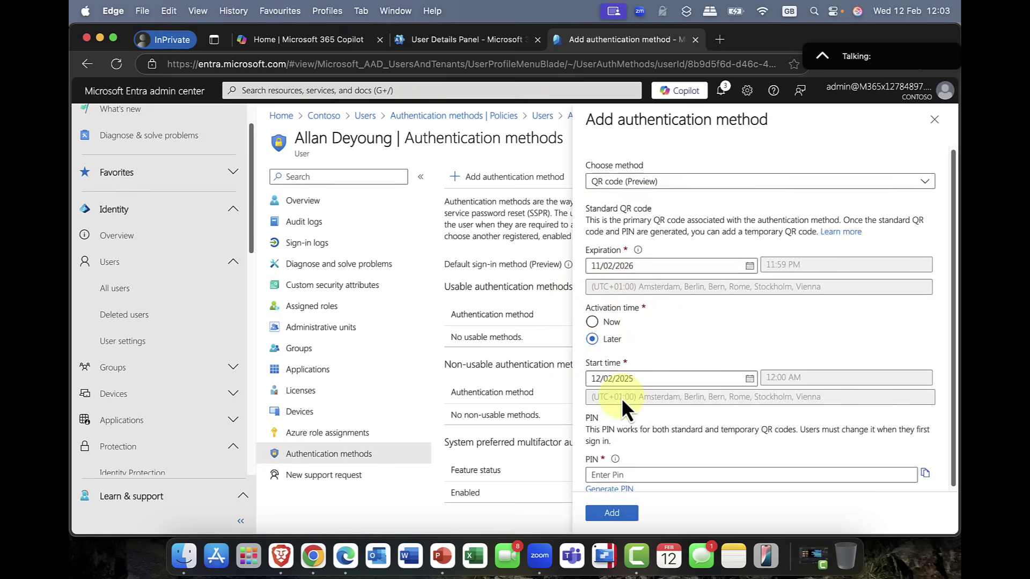
click(594, 323)
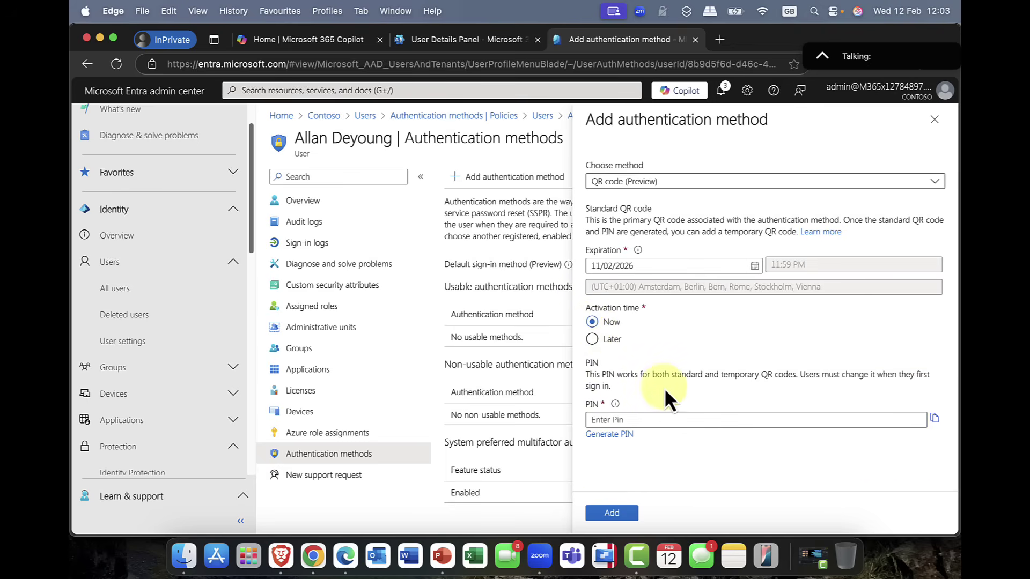
click(649, 420)
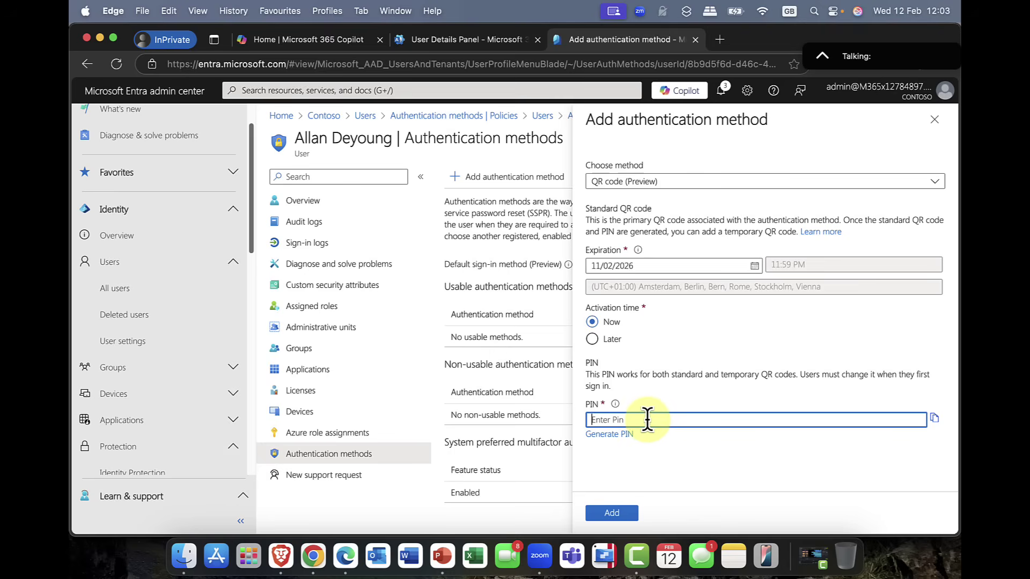
text(12345678)
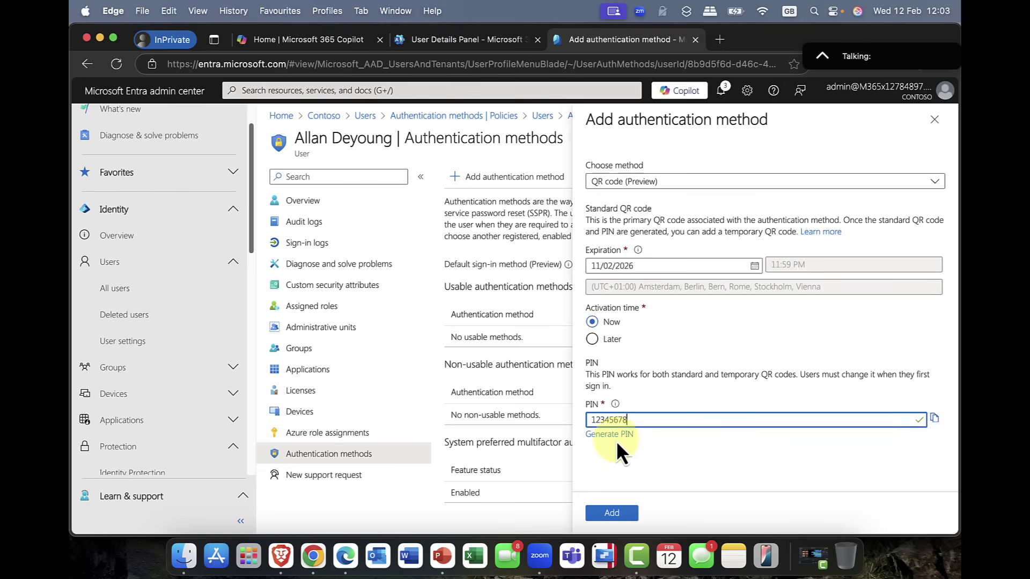
double_click(604, 418)
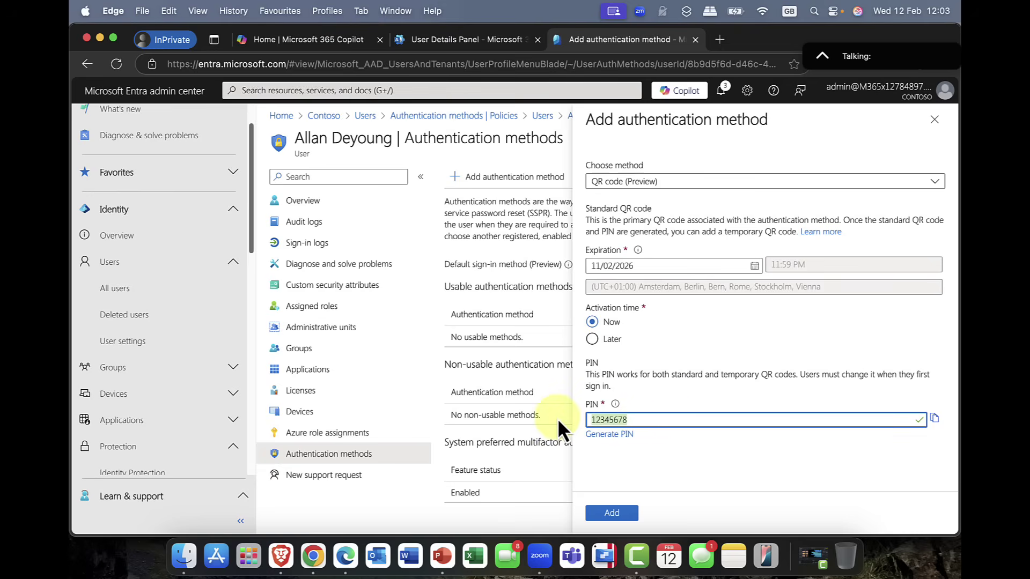
key(BackSpace)
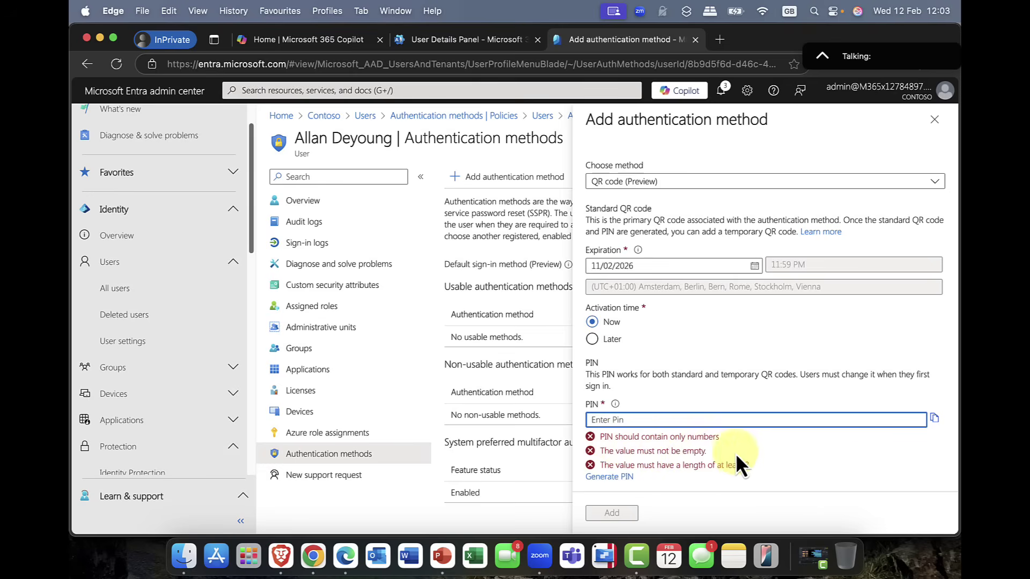
click(763, 453)
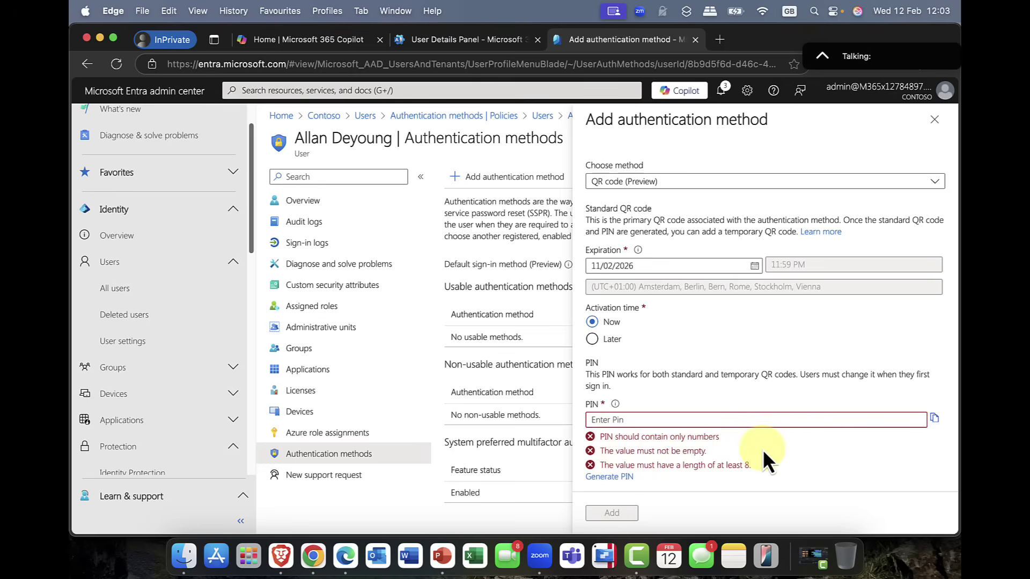
click(614, 476)
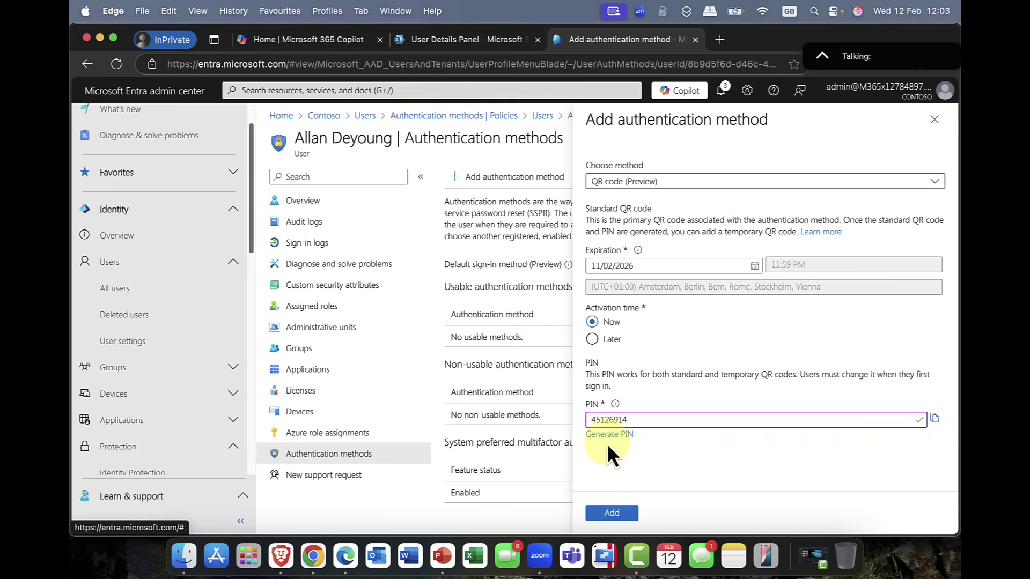
double_click(603, 419)
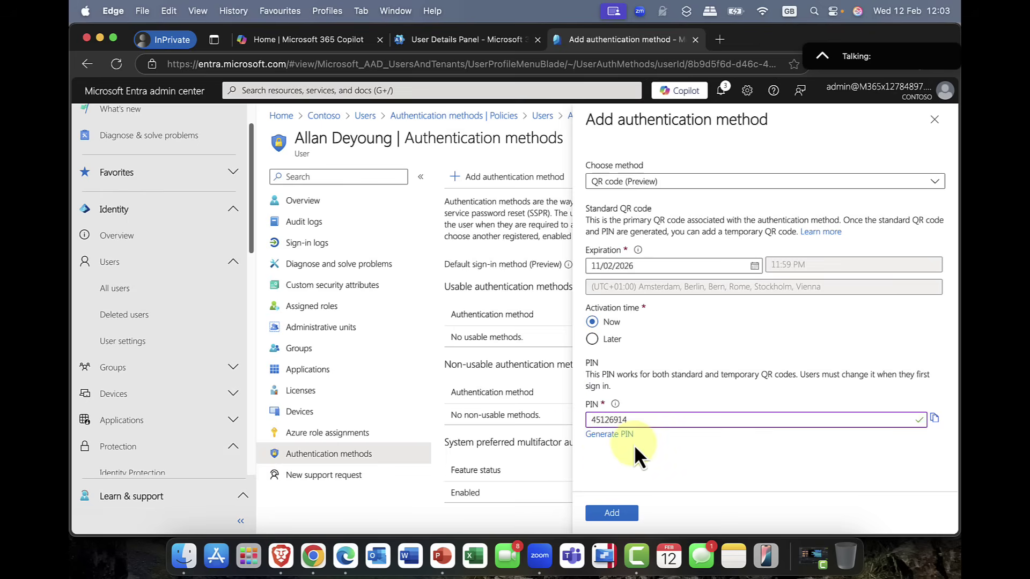
Step: Add the QR code method, expiring 11/02/2026, and close the one-time QR code and PIN display
click(614, 513)
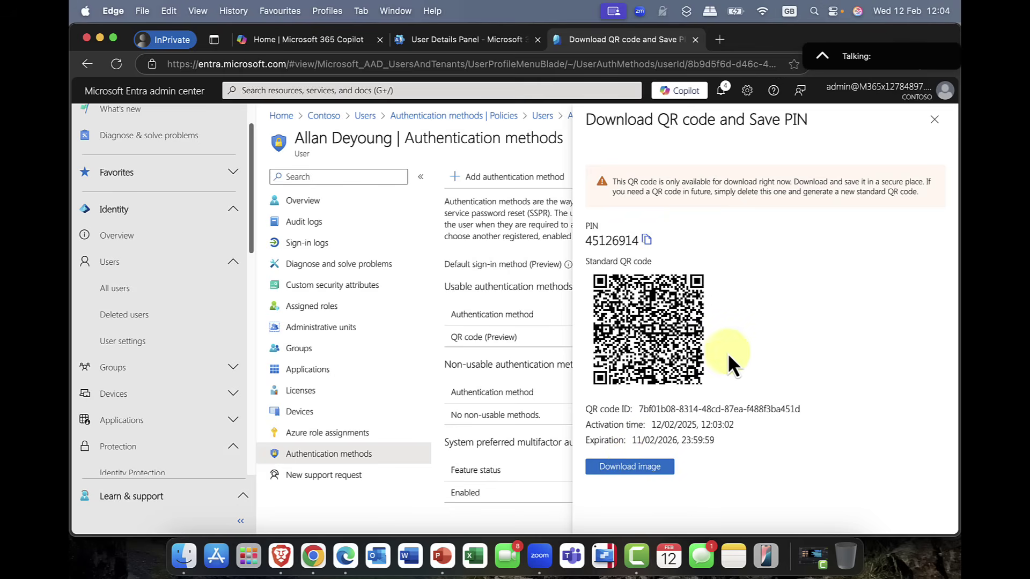
click(934, 119)
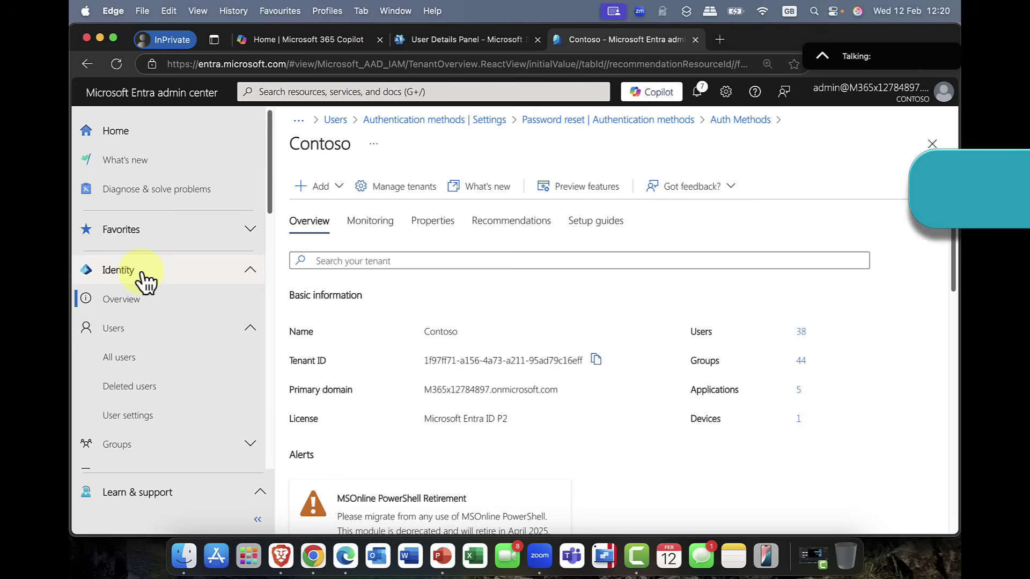
Step: Open Protection > Authentication methods to list the built-in methods and their enabled status
scroll(144, 279, down, 10)
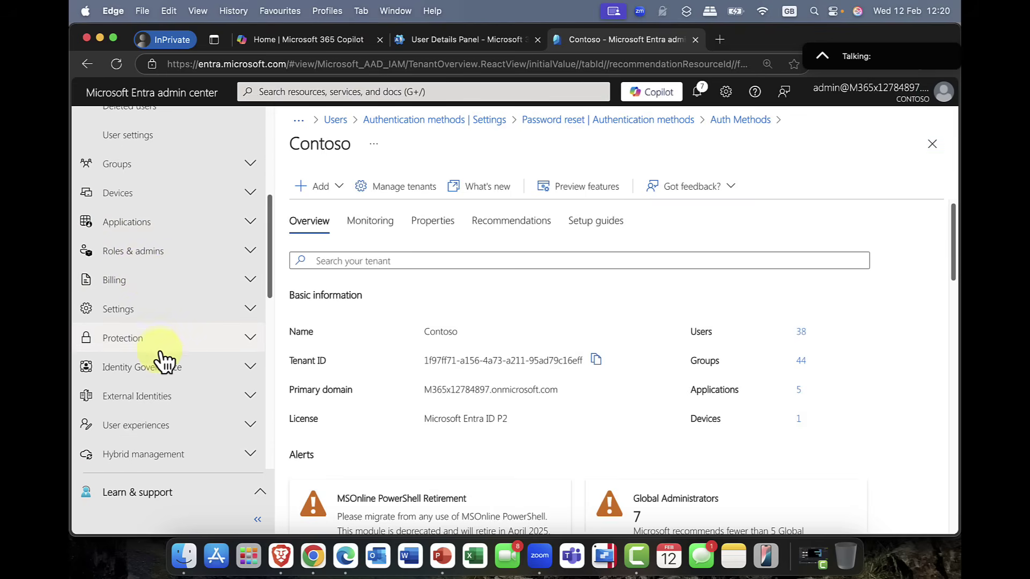
click(161, 346)
scroll(163, 343, down, 1)
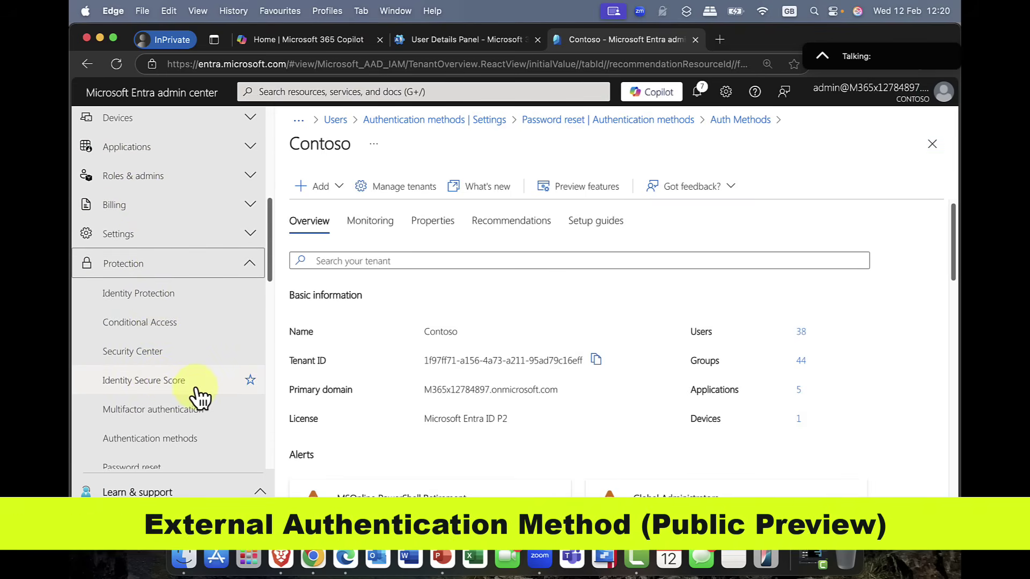
scroll(200, 397, down, 2)
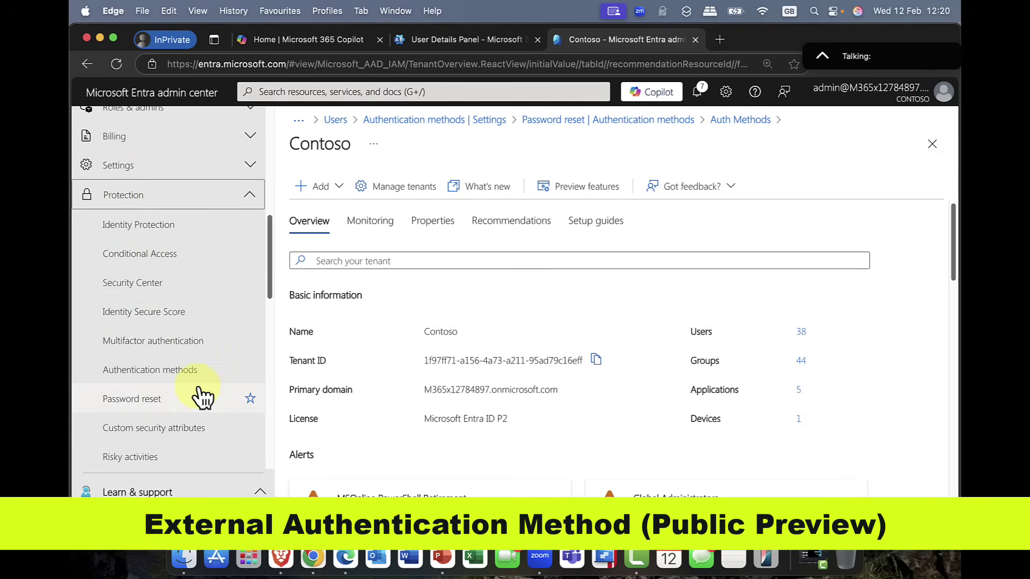
click(167, 384)
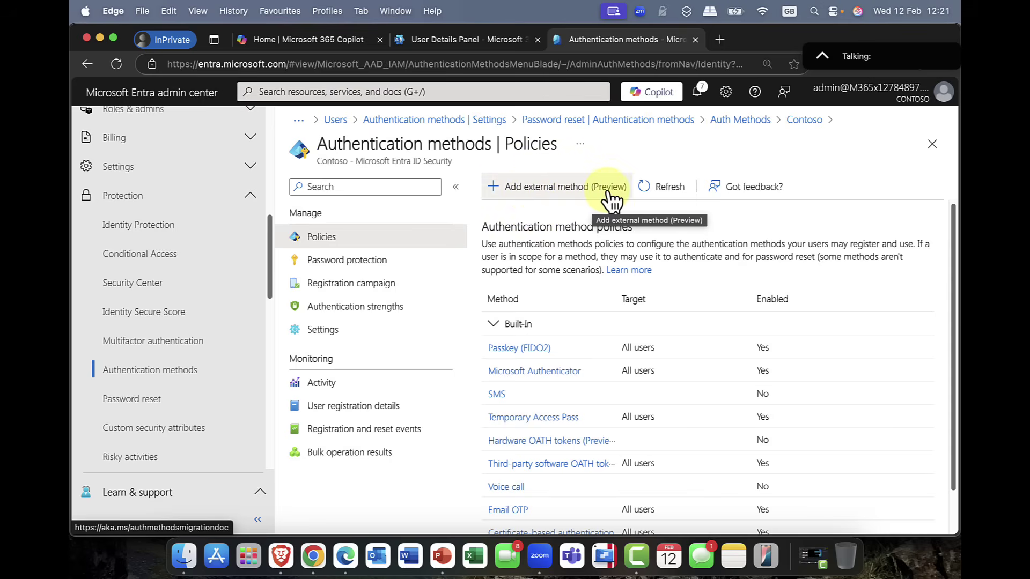
Step: Open the Add external method (Preview) form and review its fields and Add Target options, leaving everything empty
click(589, 191)
click(499, 236)
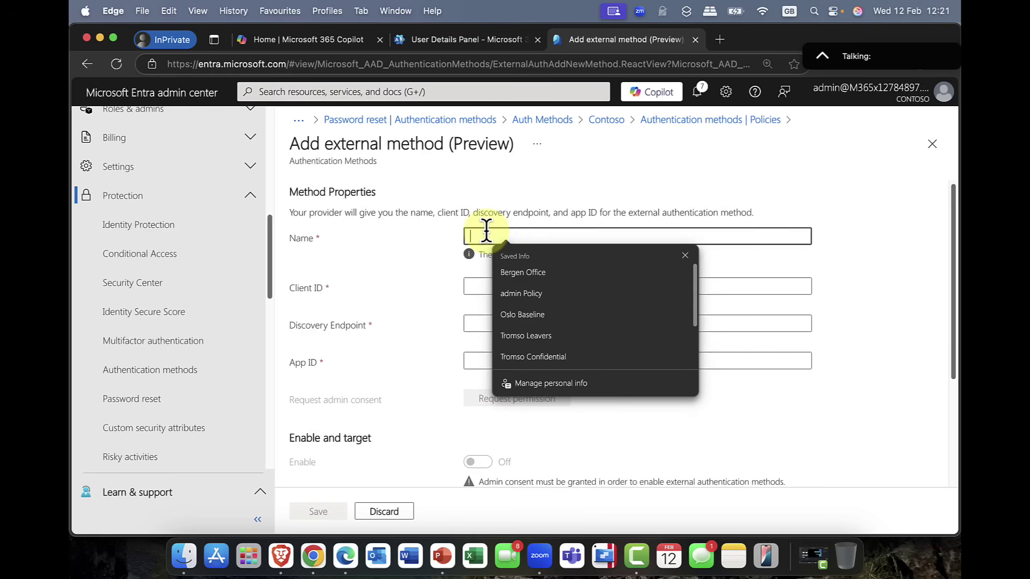
click(507, 208)
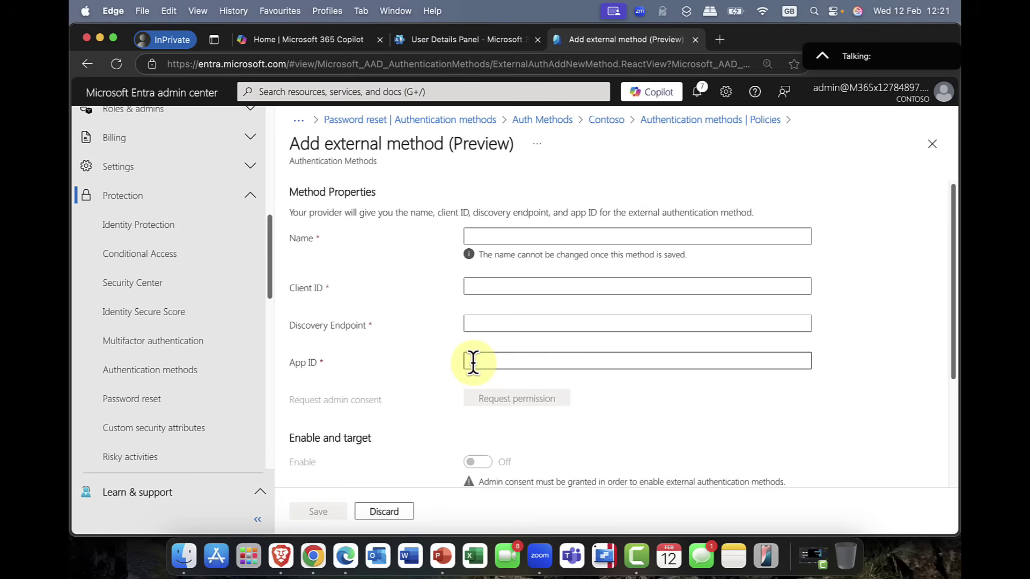
scroll(474, 365, down, 4)
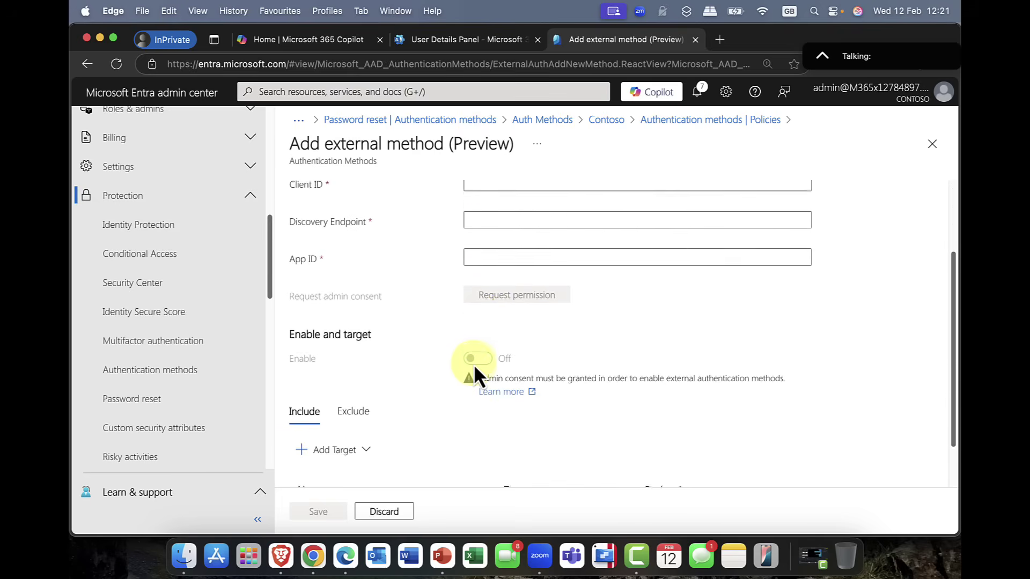
scroll(474, 364, up, 3)
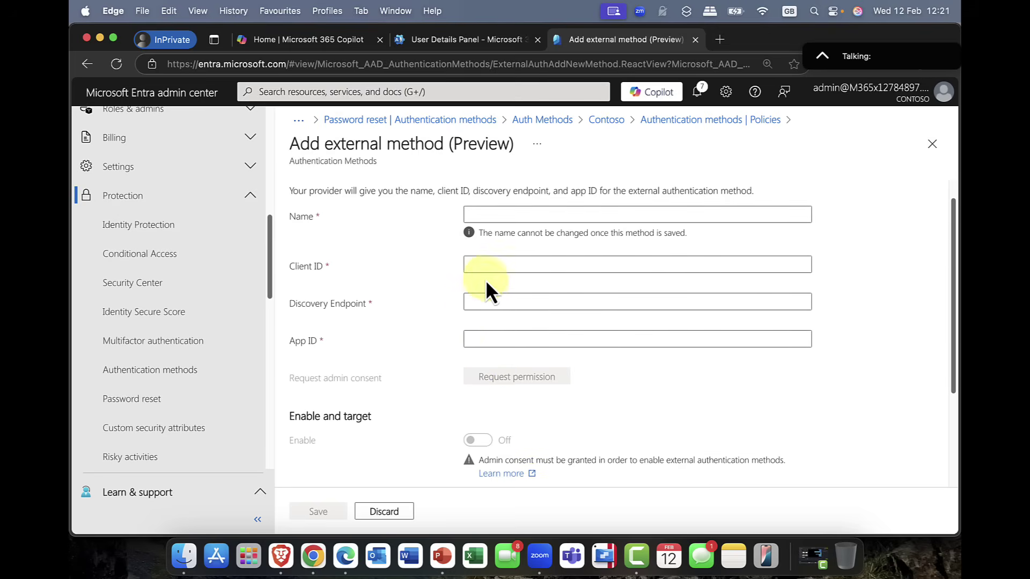
scroll(484, 367, down, 5)
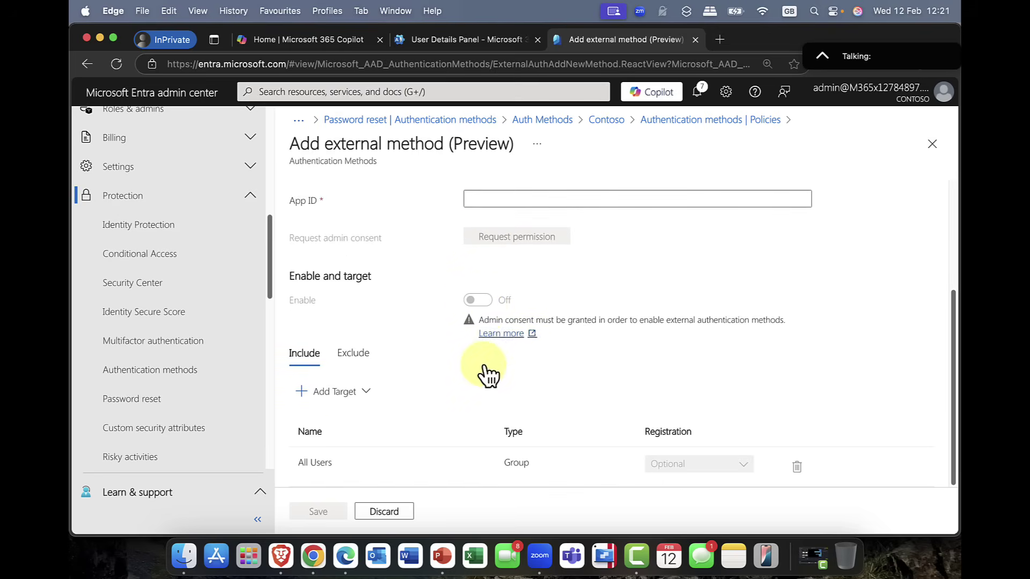
click(375, 392)
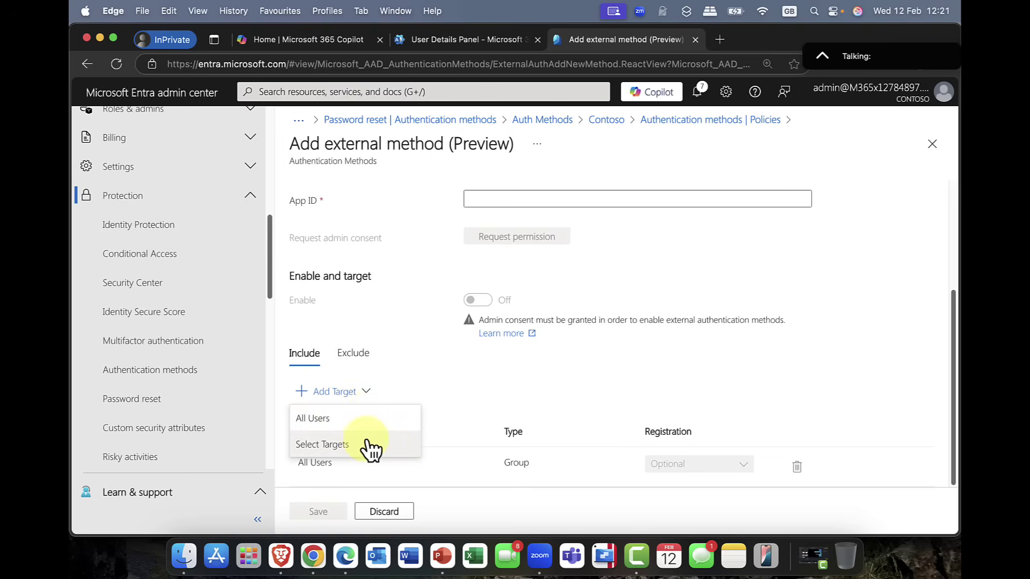
click(462, 380)
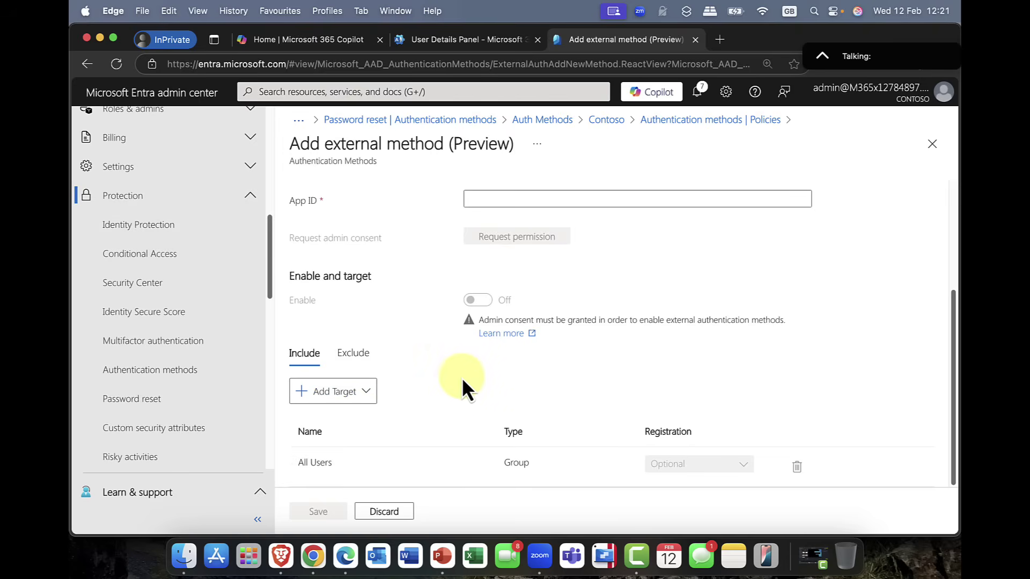
scroll(463, 382, up, 3)
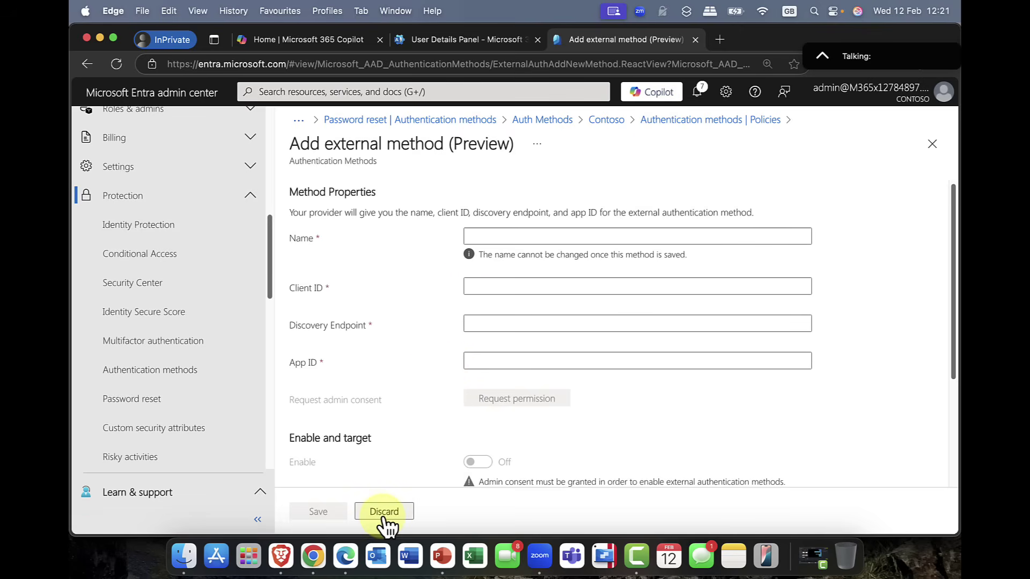
Step: Set Self service password reset enabled to All in Protection > Password reset and save
click(604, 122)
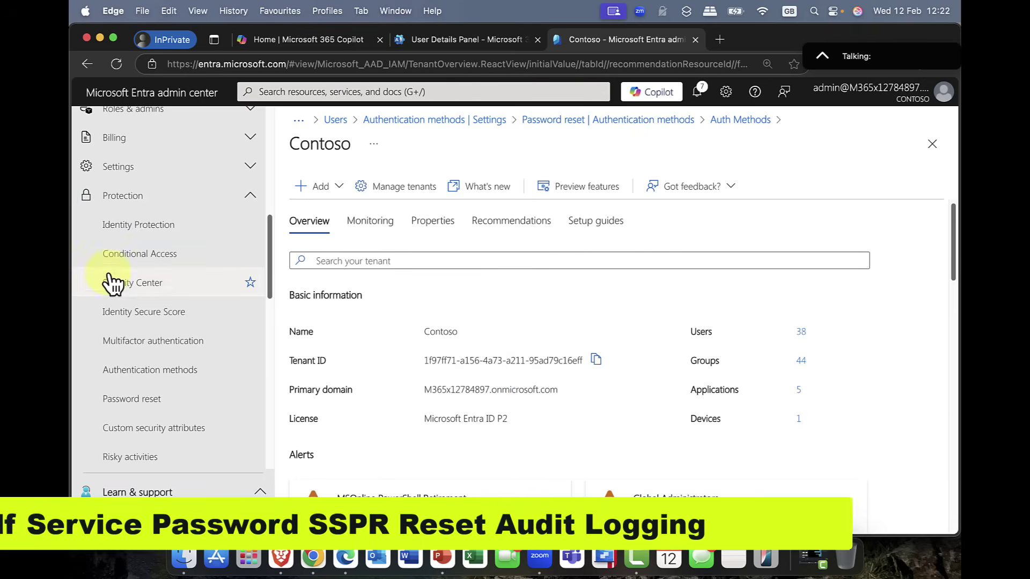
click(134, 402)
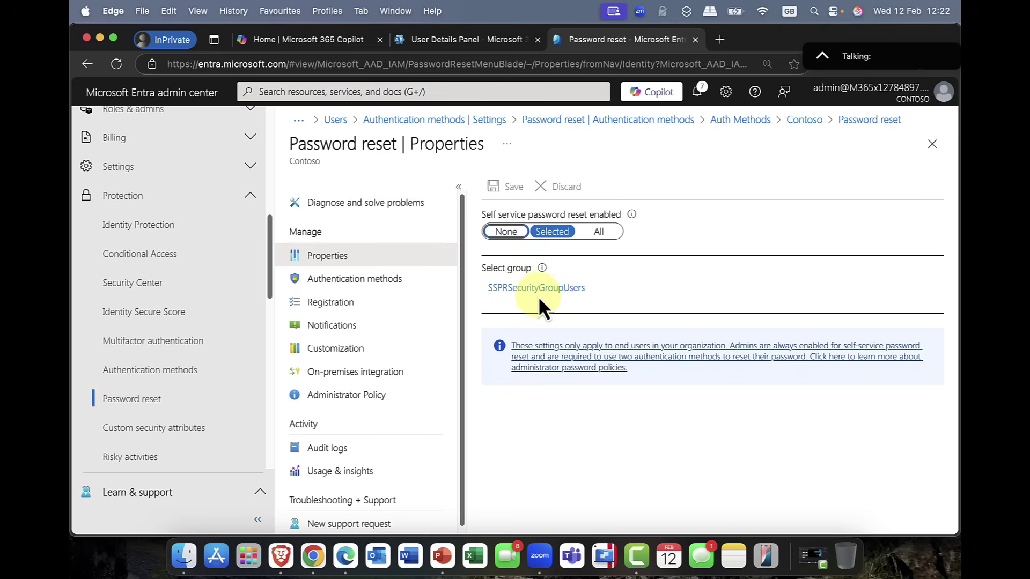
click(599, 231)
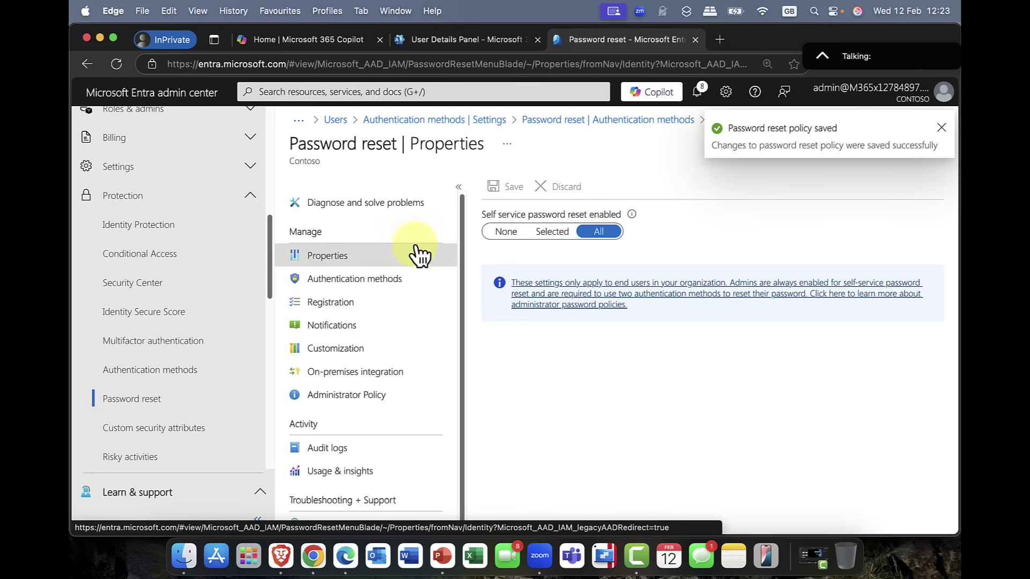
Step: Show reset authentication methods with 1 required, toggling Security questions on and back off
click(326, 284)
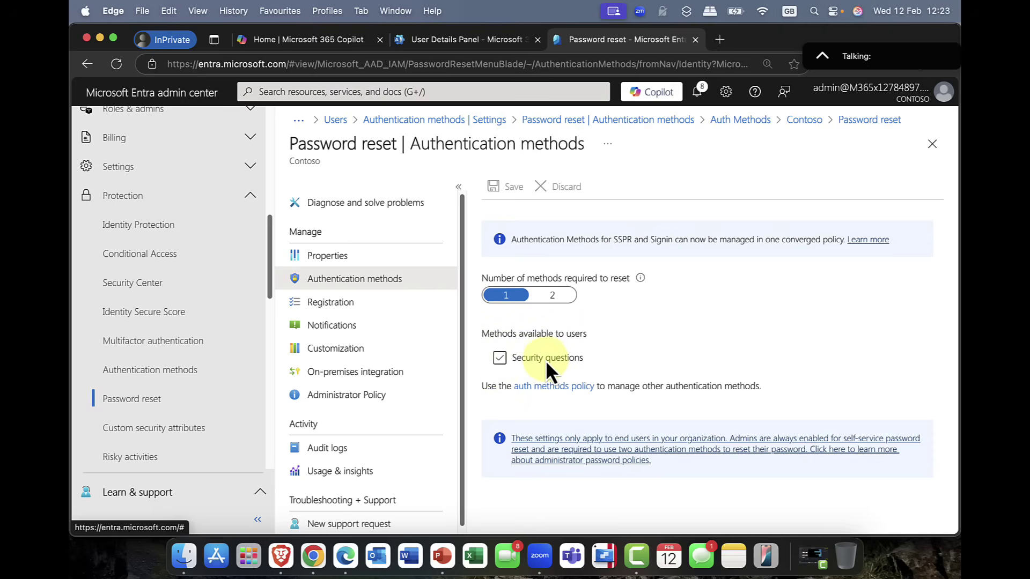
click(499, 359)
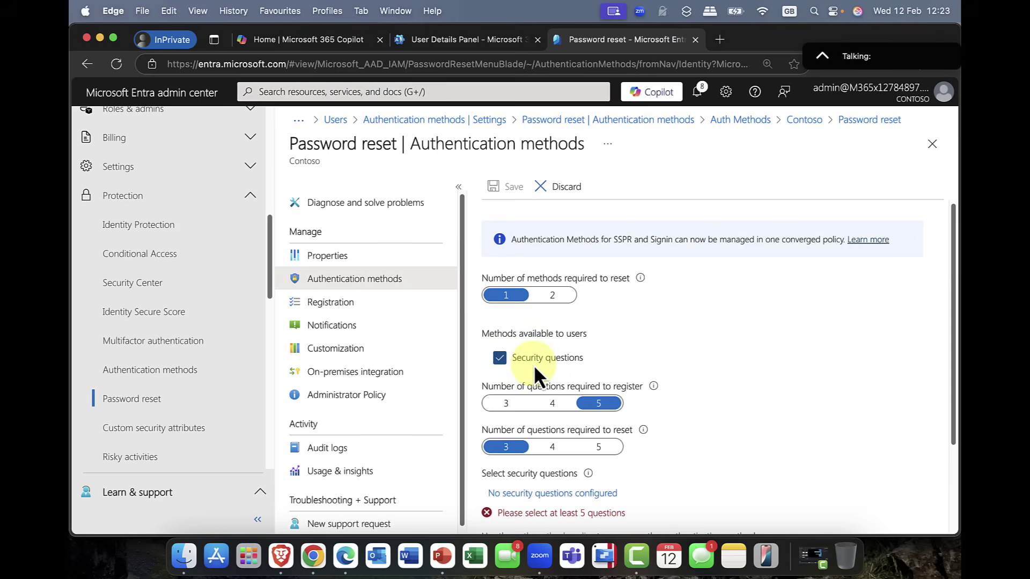
scroll(534, 369, down, 2)
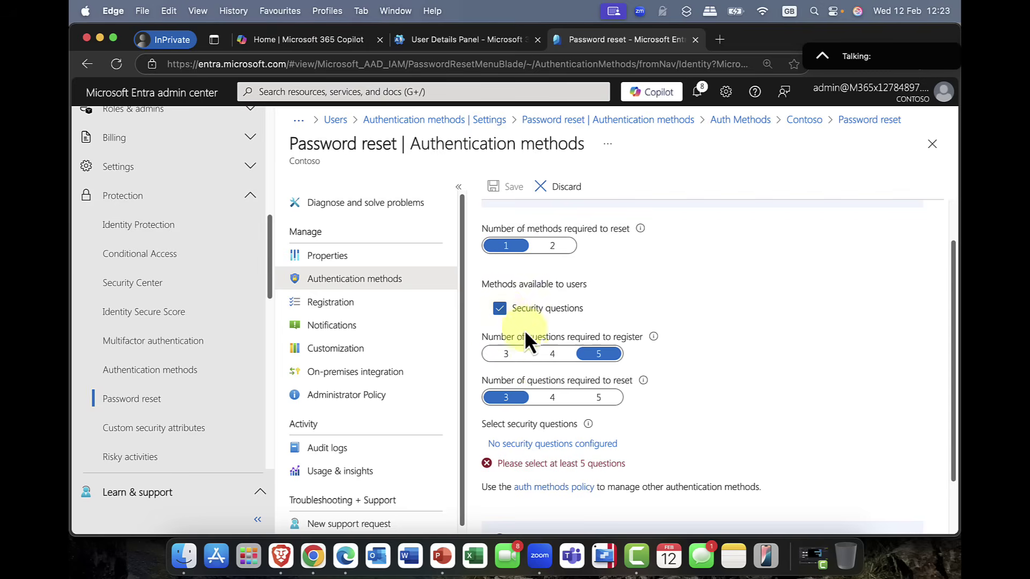
click(535, 316)
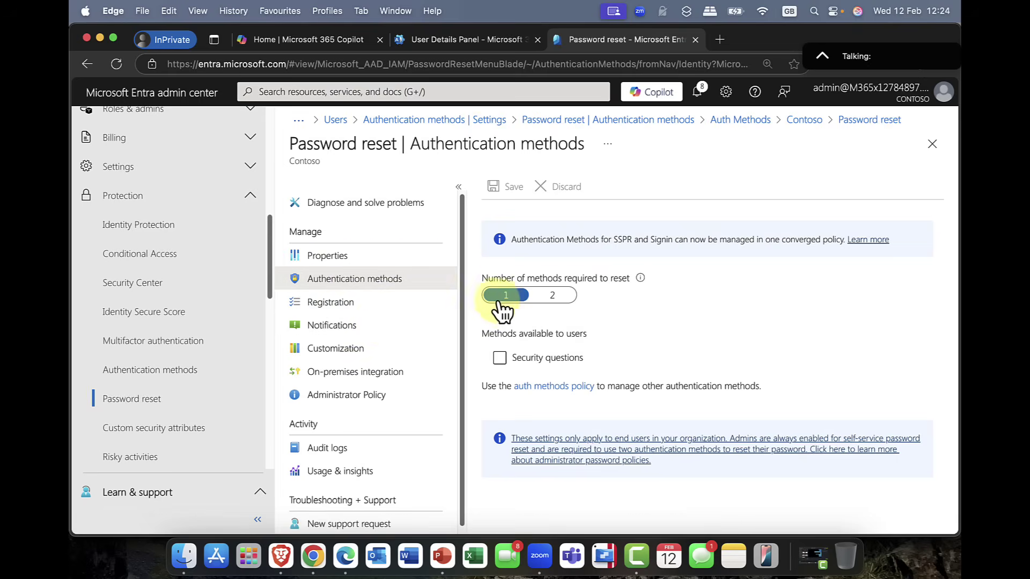
Step: Check Registration (180-day re-confirmation) and Notifications, then flip Customize helpdesk link to Yes and back to No
click(330, 302)
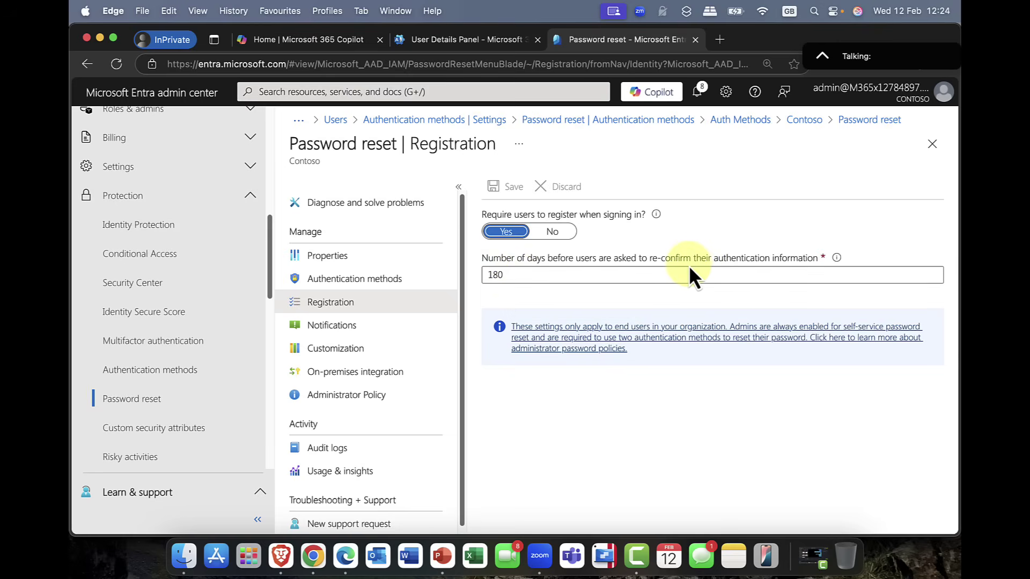
drag(517, 275, 472, 278)
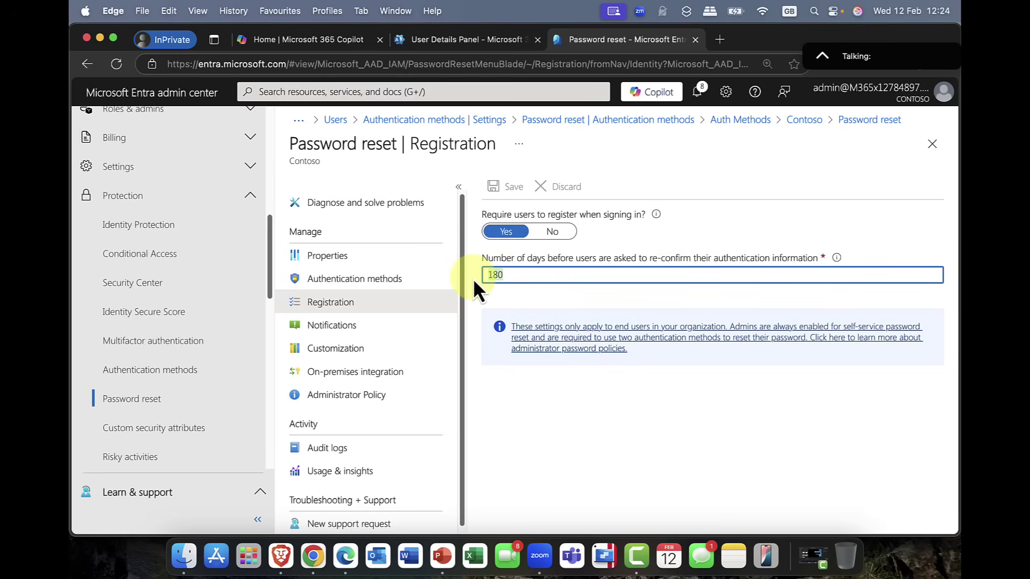
click(337, 328)
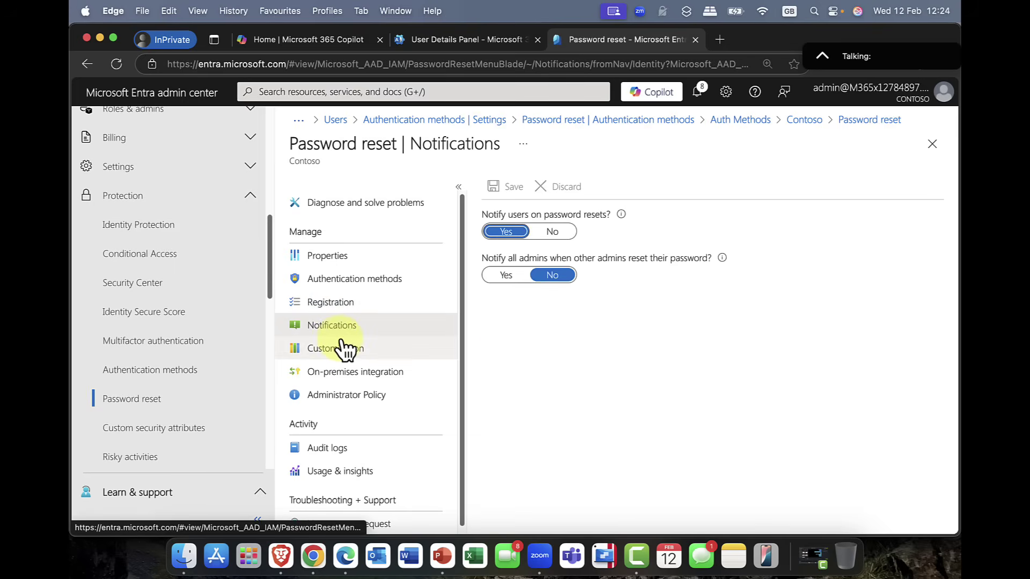
click(349, 350)
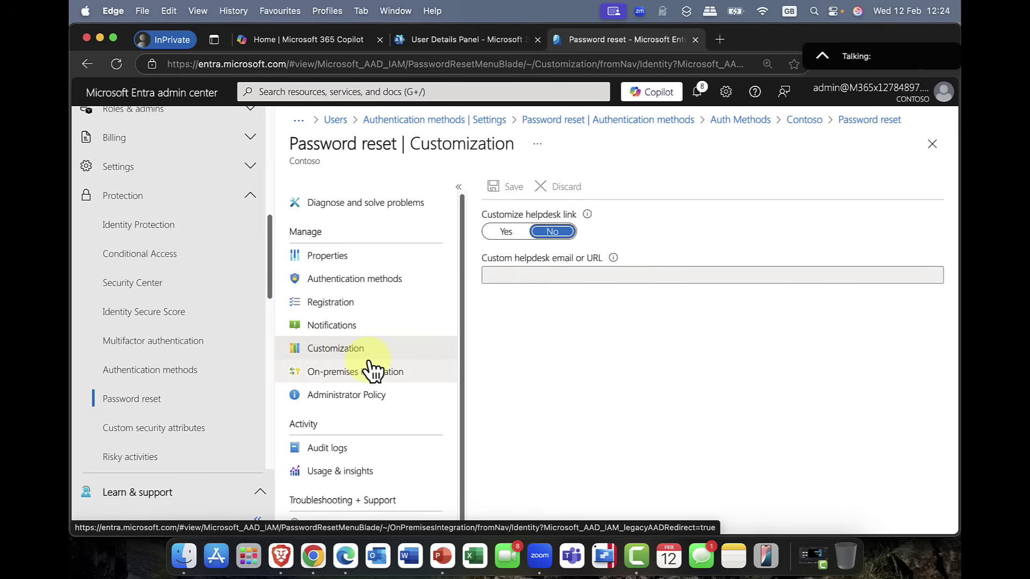
click(516, 235)
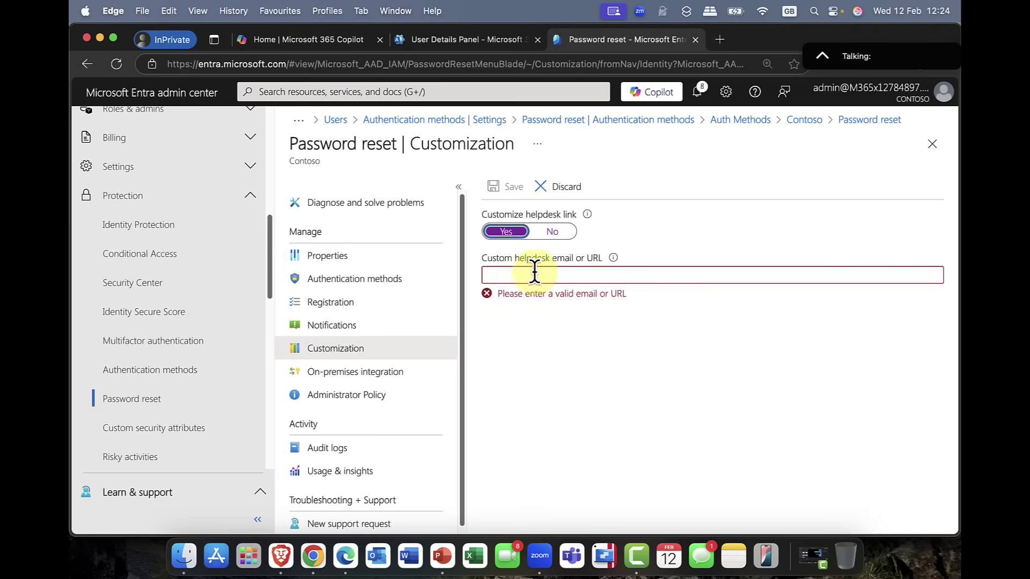
click(550, 231)
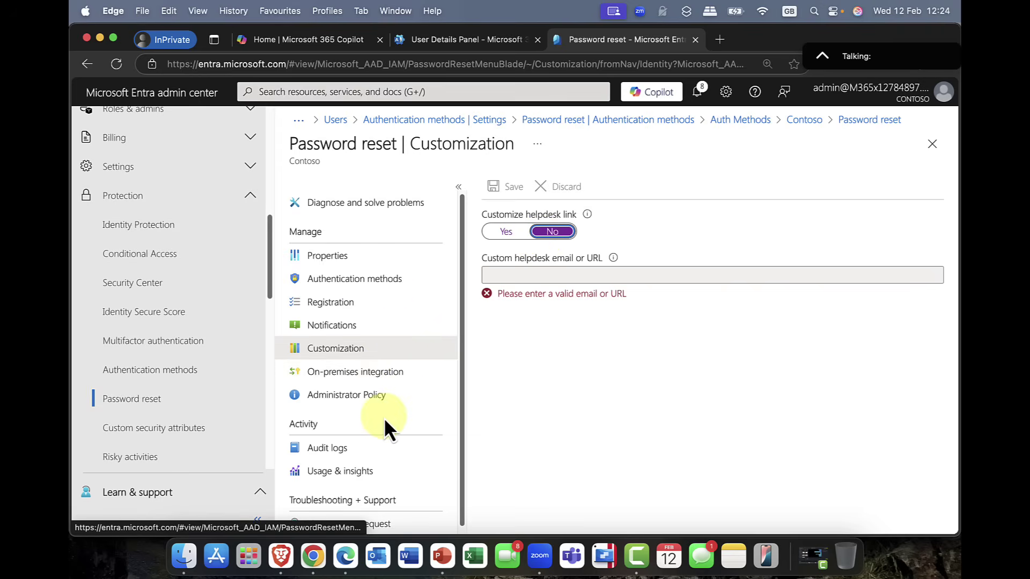
Step: Show the Administrator Policy: SSPR enabled, one method required, four admin methods available
click(355, 398)
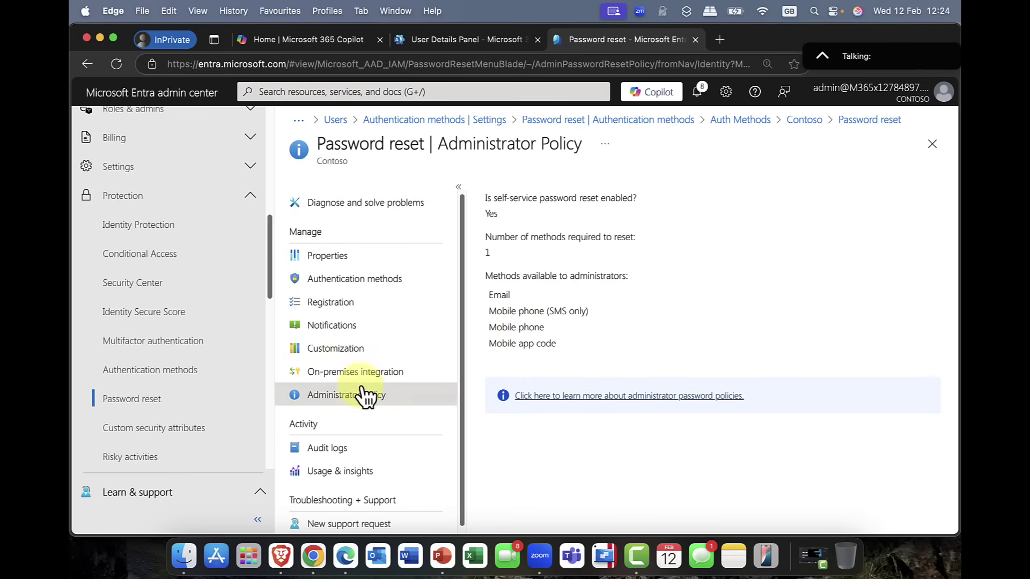
scroll(360, 393, down, 1)
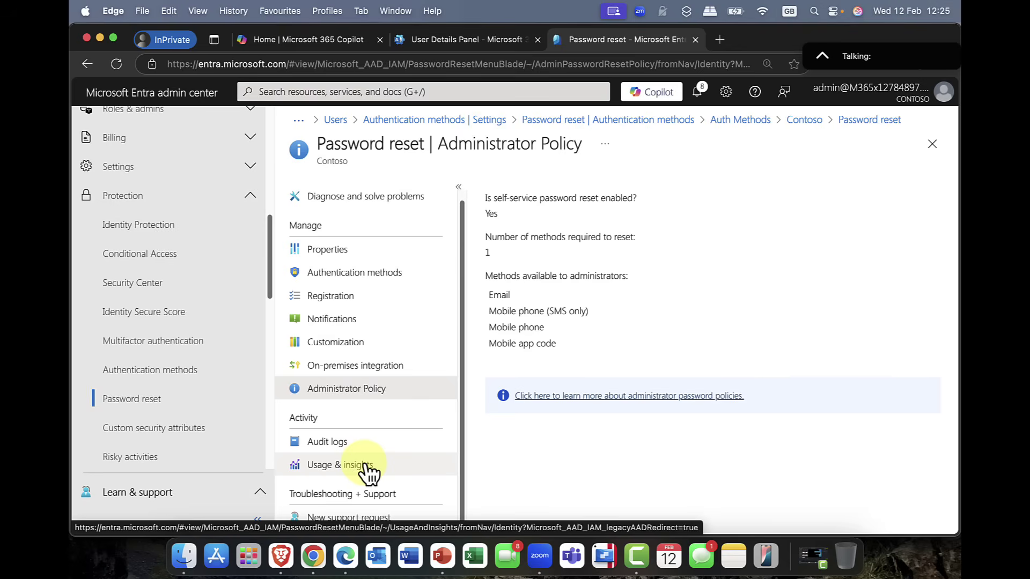
Step: Check the password reset audit log entries, then show Usage & insights with 10 of 35 users SSPR-capable
click(335, 451)
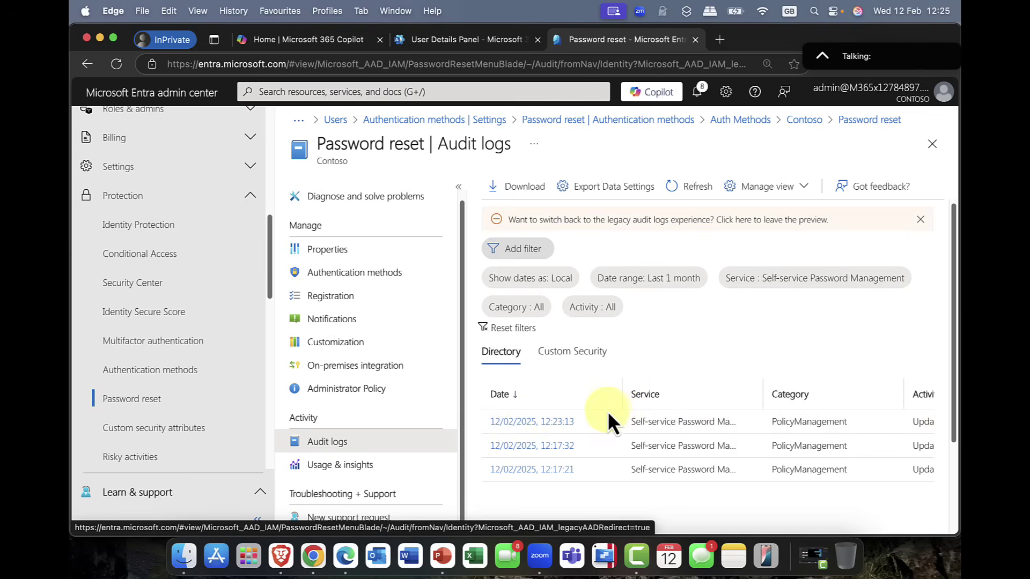
click(439, 464)
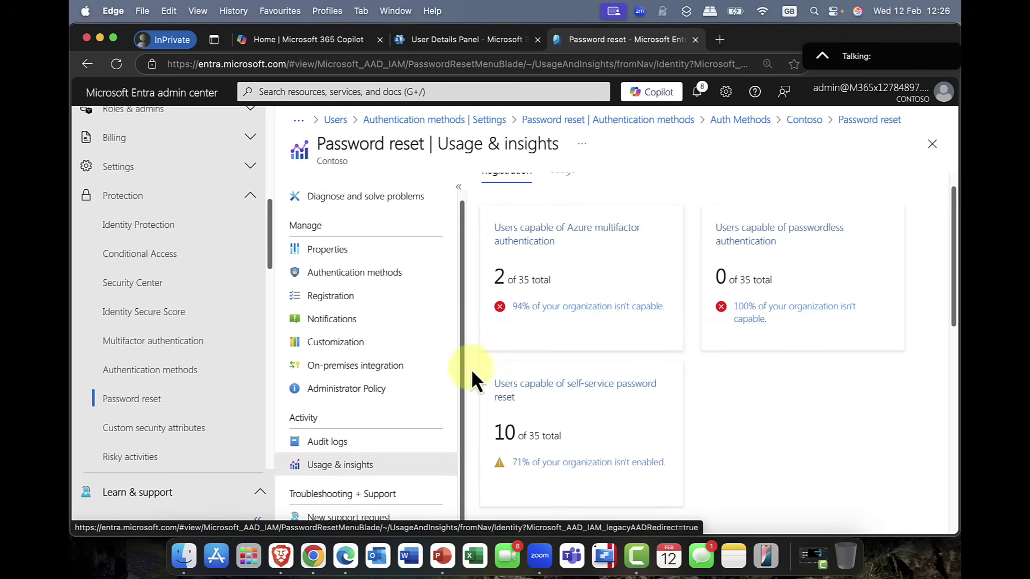
mouse_move(607, 431)
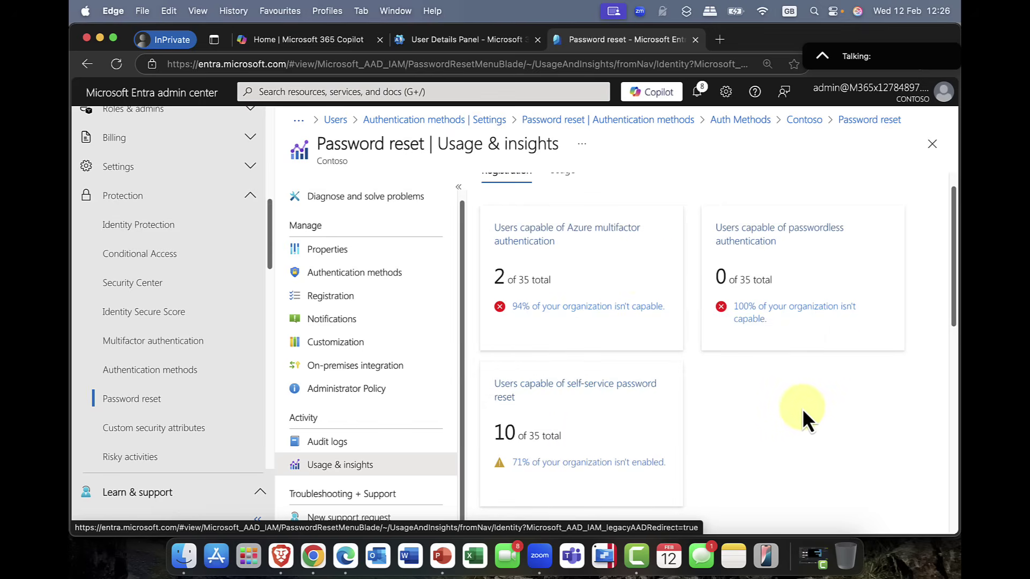
click(551, 231)
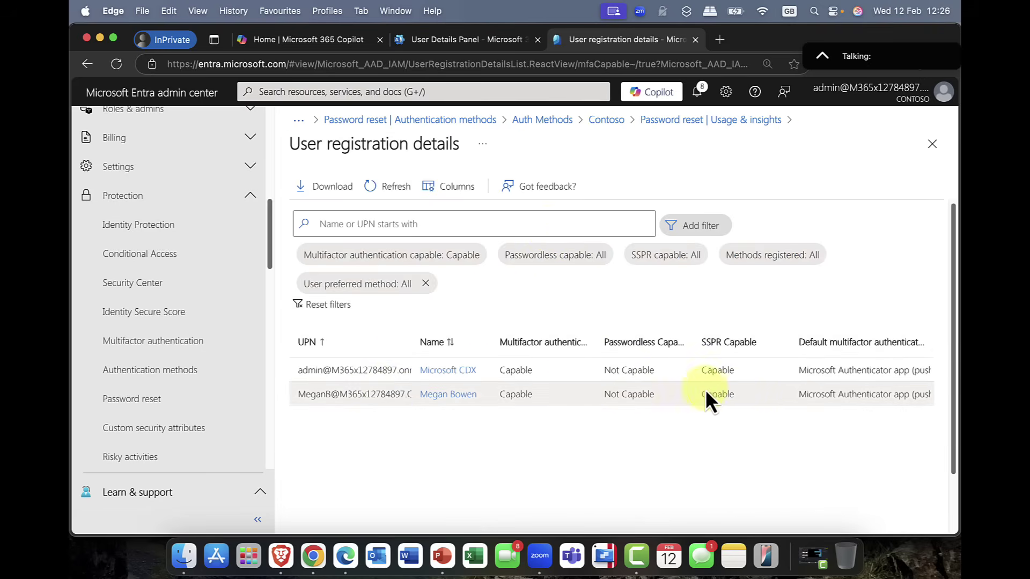
scroll(456, 358, right, 2)
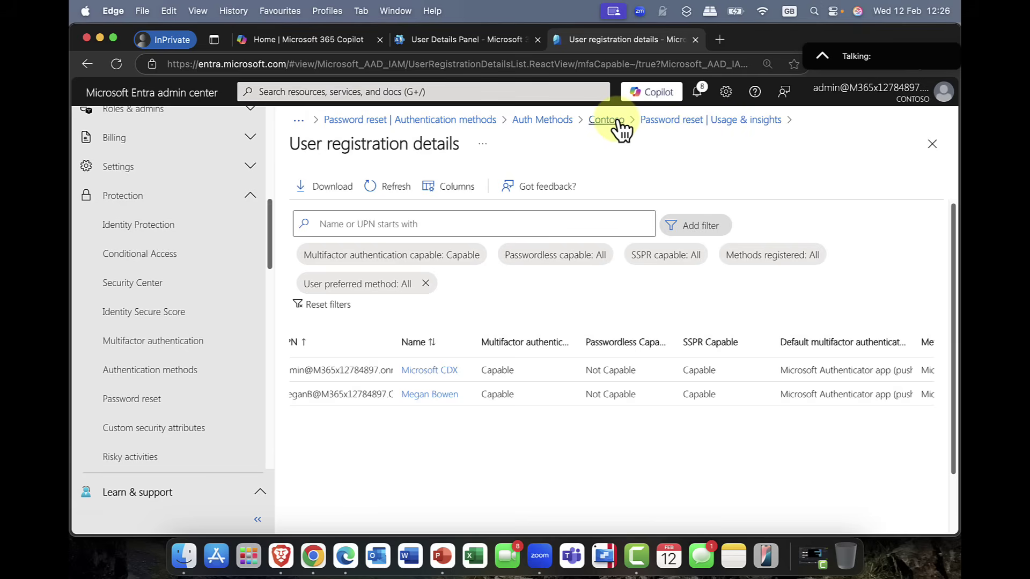
click(676, 121)
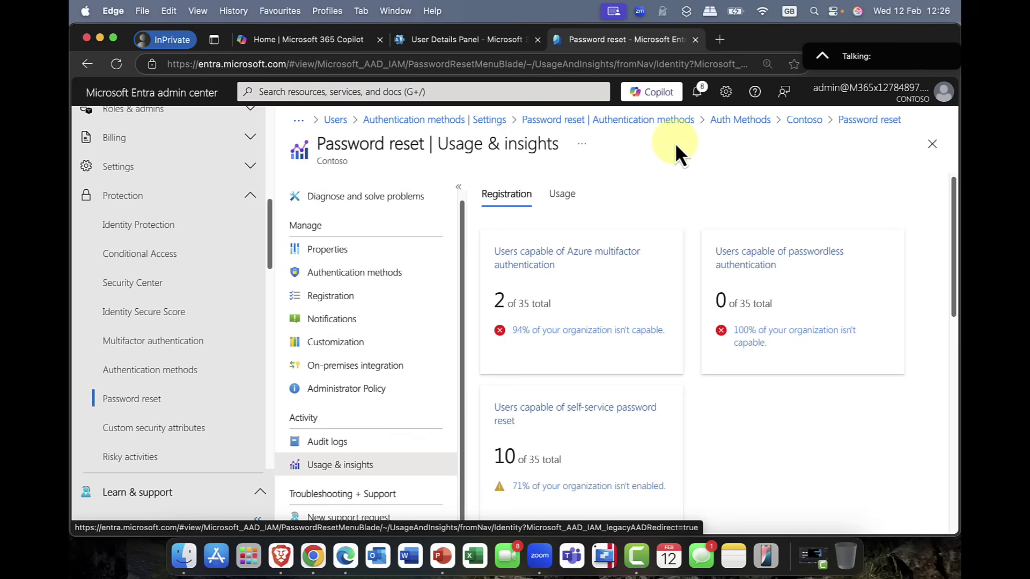
scroll(600, 373, down, 2)
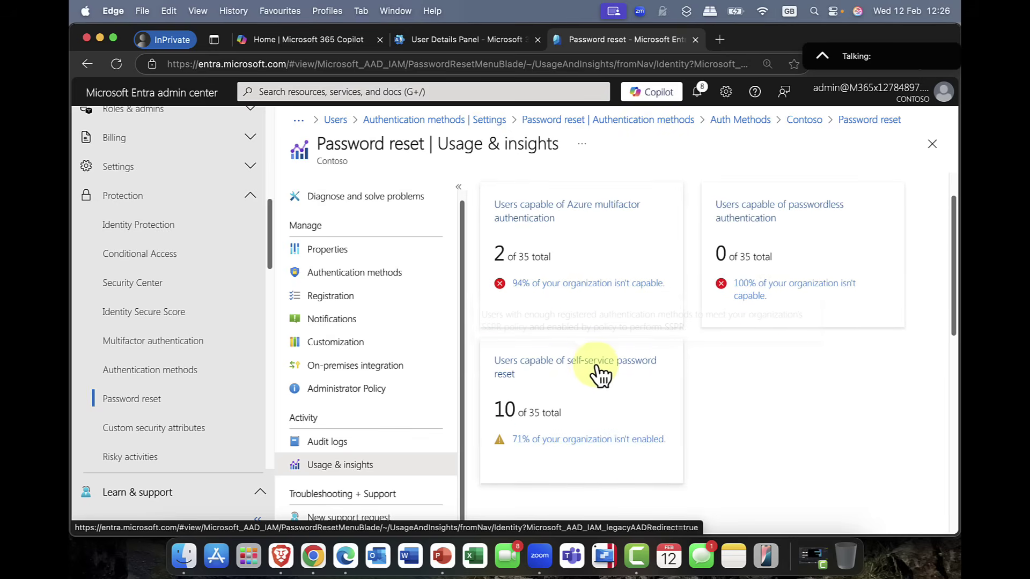
scroll(601, 372, up, 2)
scroll(339, 317, up, 1)
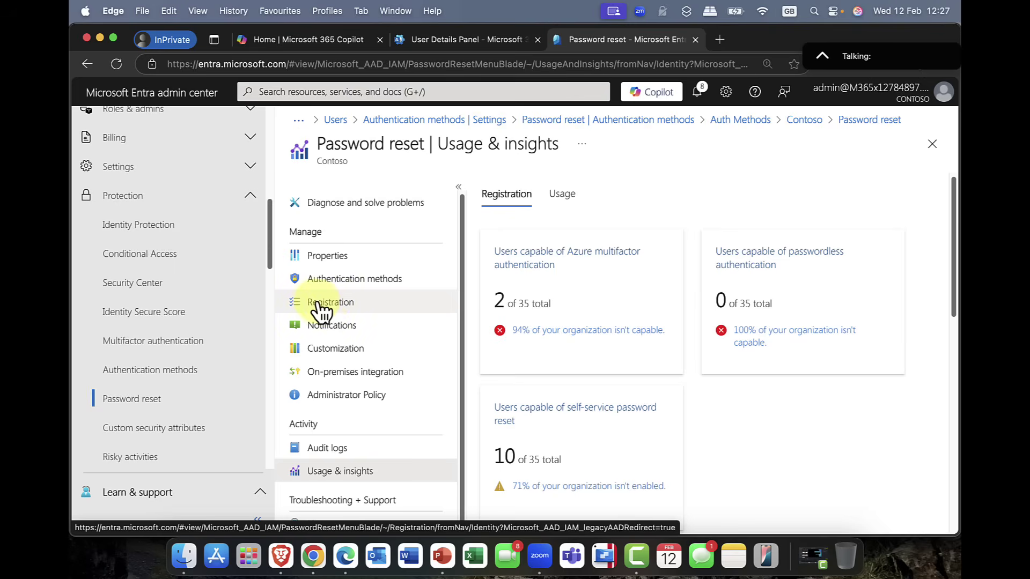
Step: Open Protection > Identity Protection and scroll the dashboard reporting 25 attacks blocked over 4 months
click(113, 225)
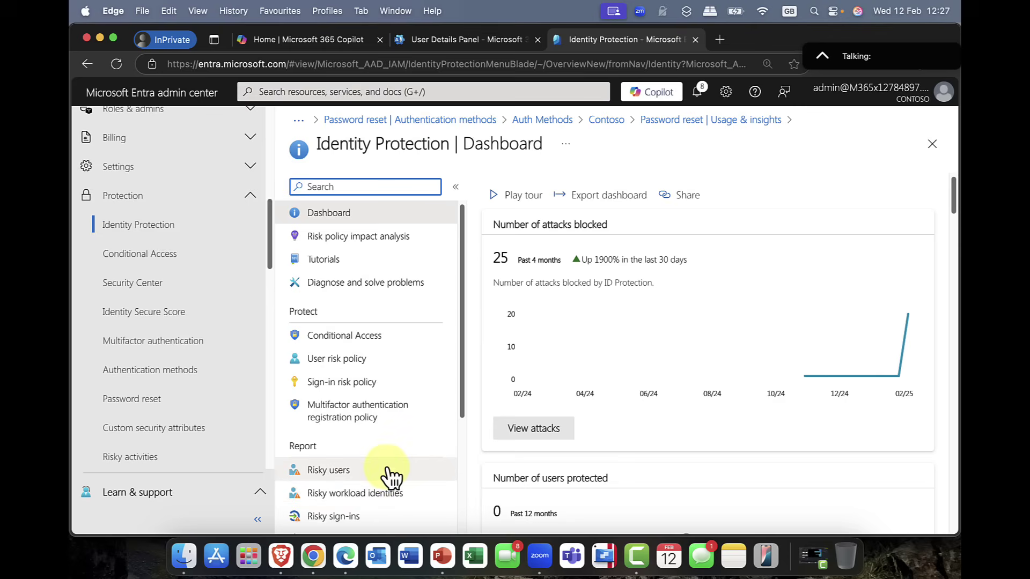
scroll(390, 477, down, 2)
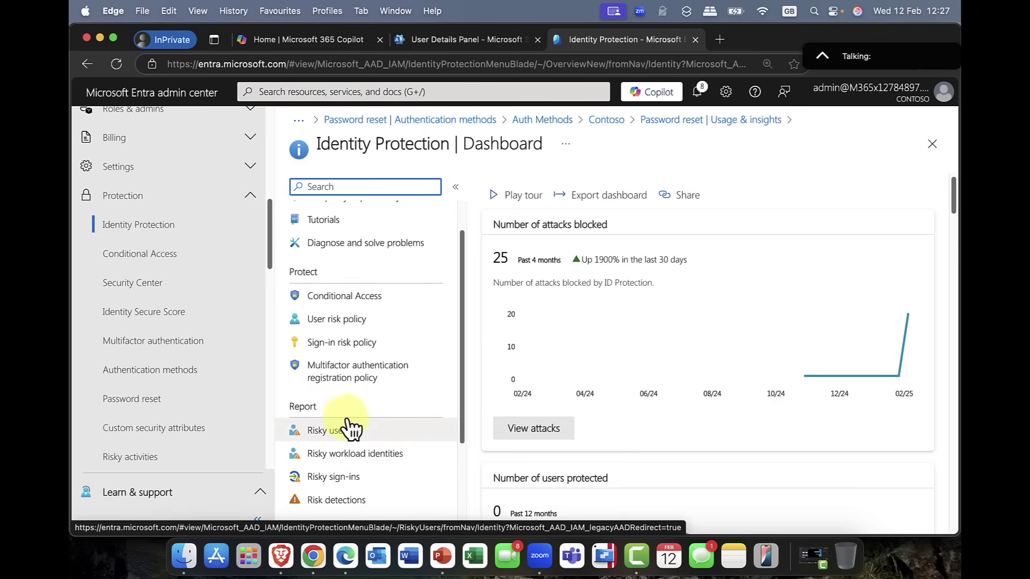
scroll(370, 295, up, 2)
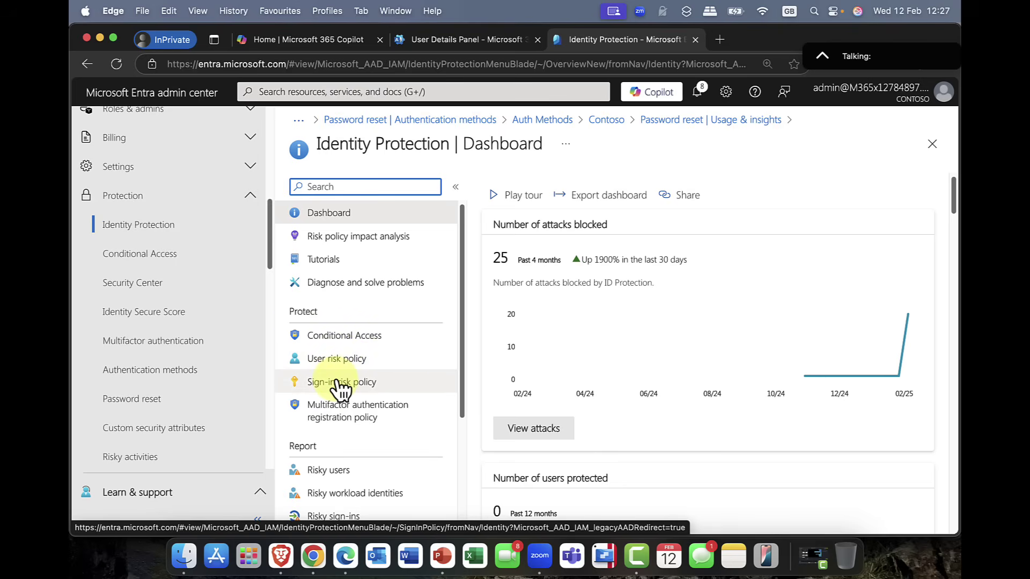
scroll(343, 390, down, 3)
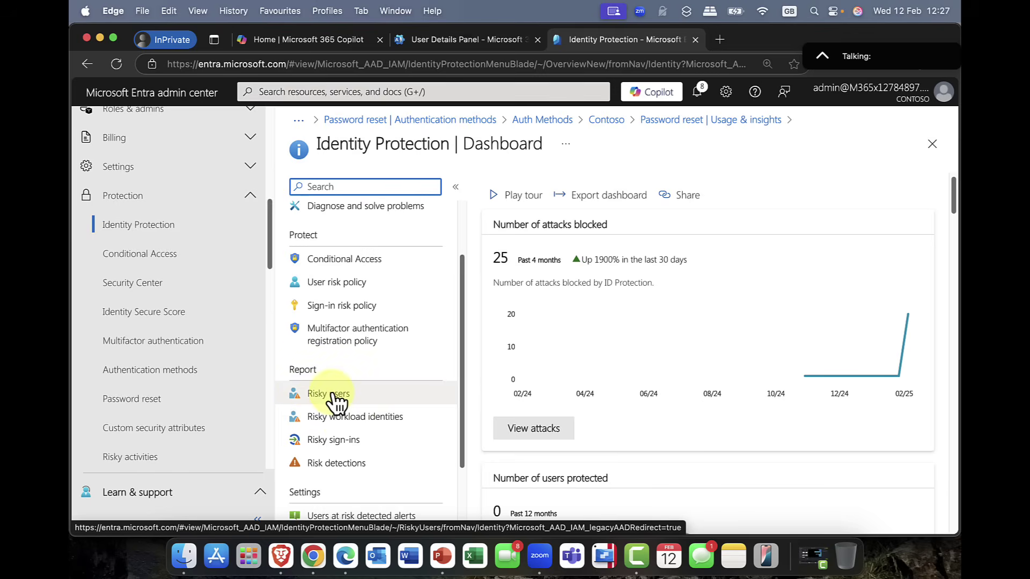
scroll(333, 397, down, 4)
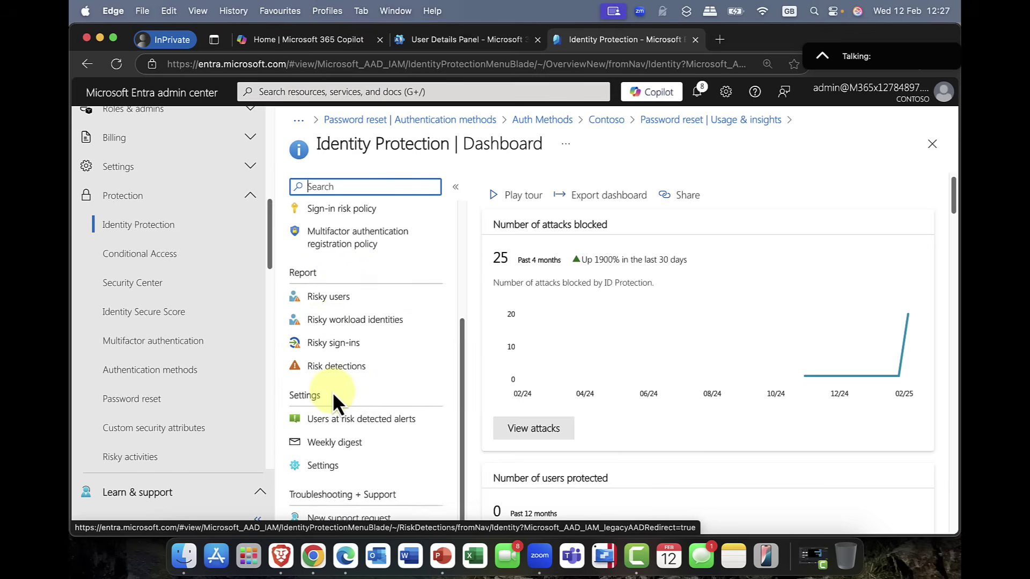
Step: Show the Identity Protection Settings, where on-premises password changes reset user risk
click(328, 464)
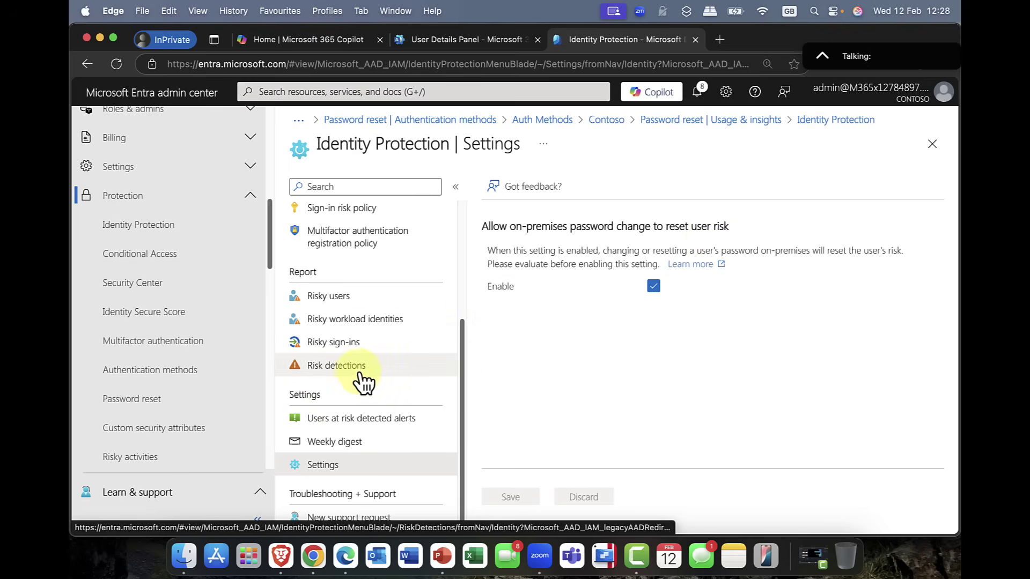
scroll(360, 379, up, 5)
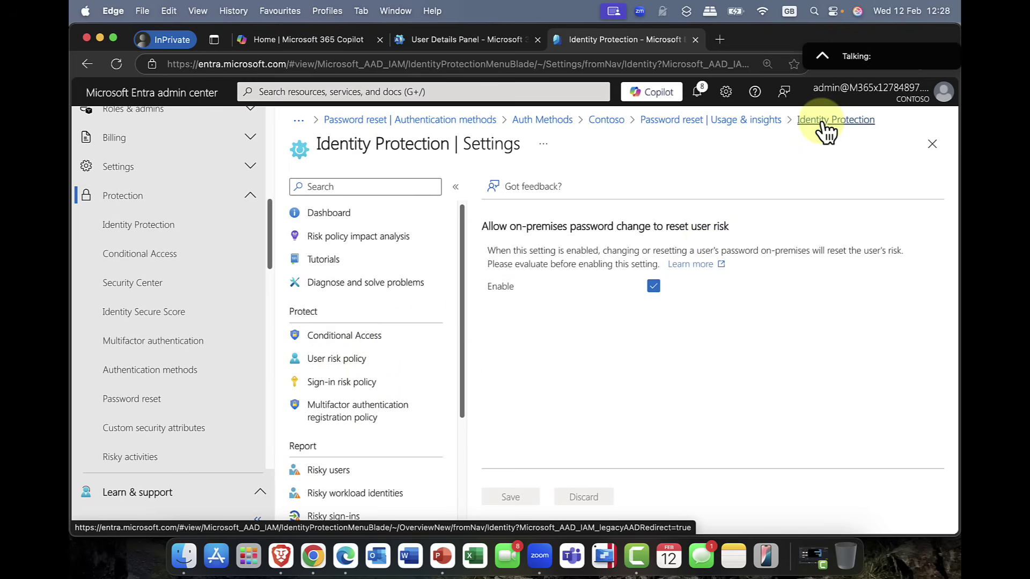